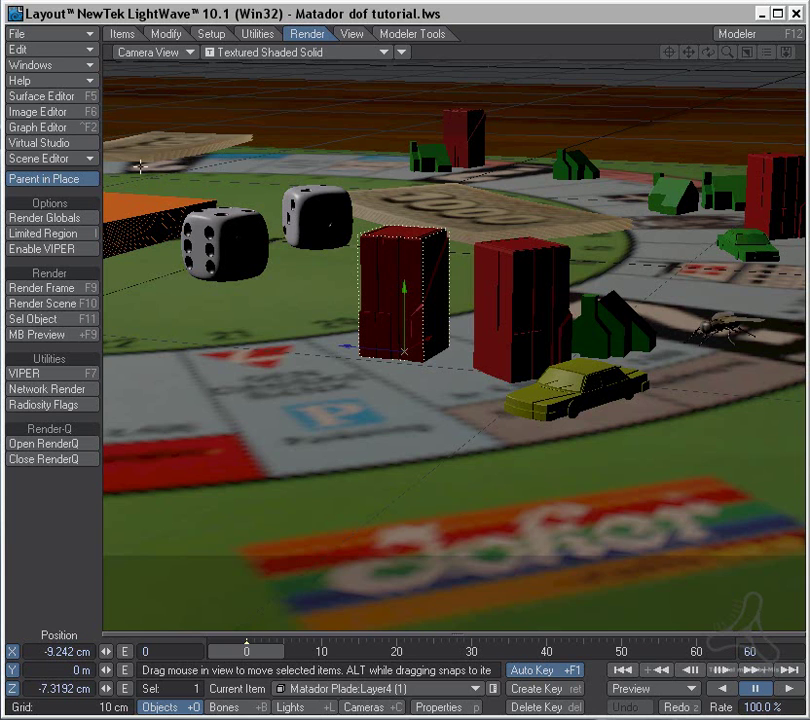
# Open Image Processing and add the Photoshop PSD Export image filter
pyautogui.click(80, 66)
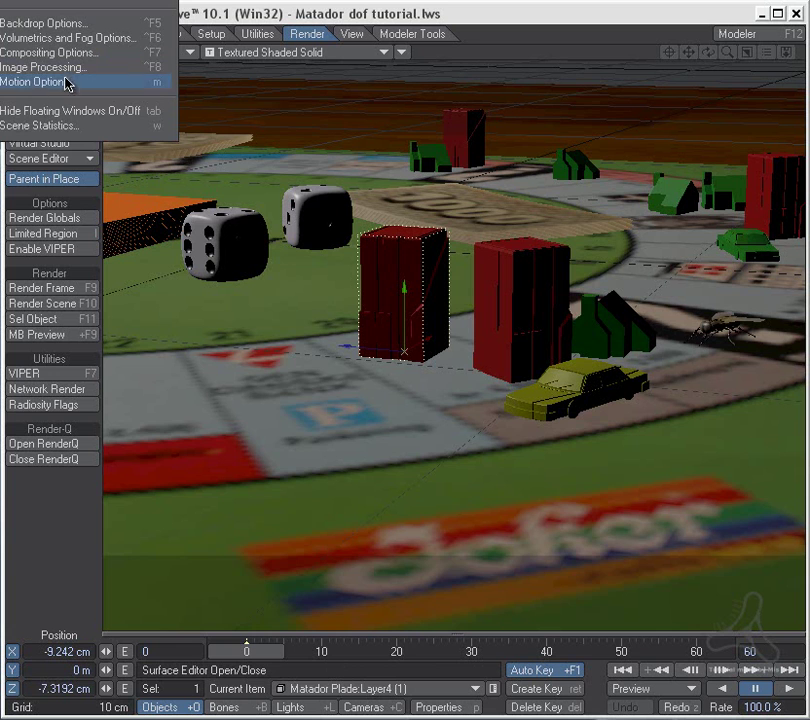
pyautogui.click(99, 70)
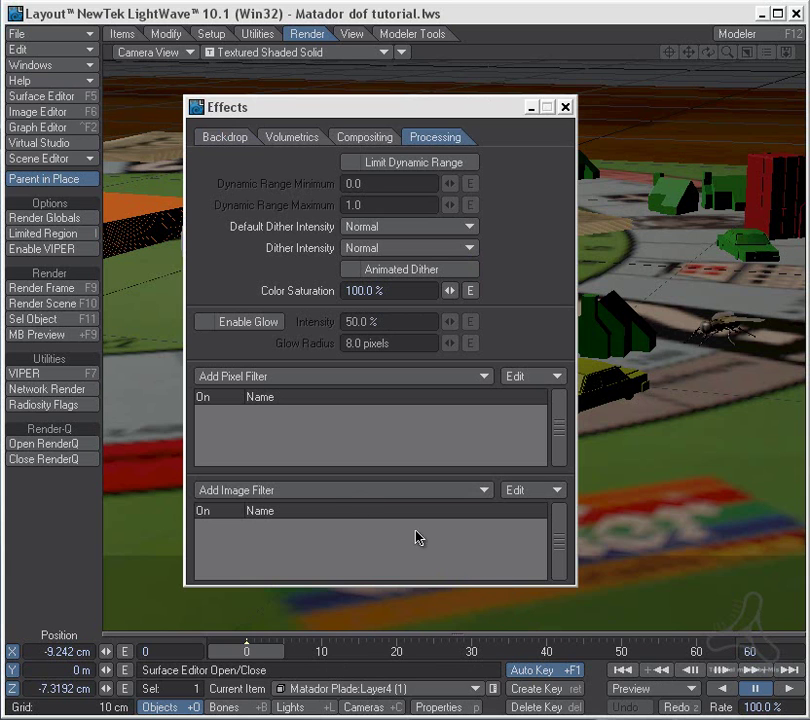
pyautogui.click(344, 492)
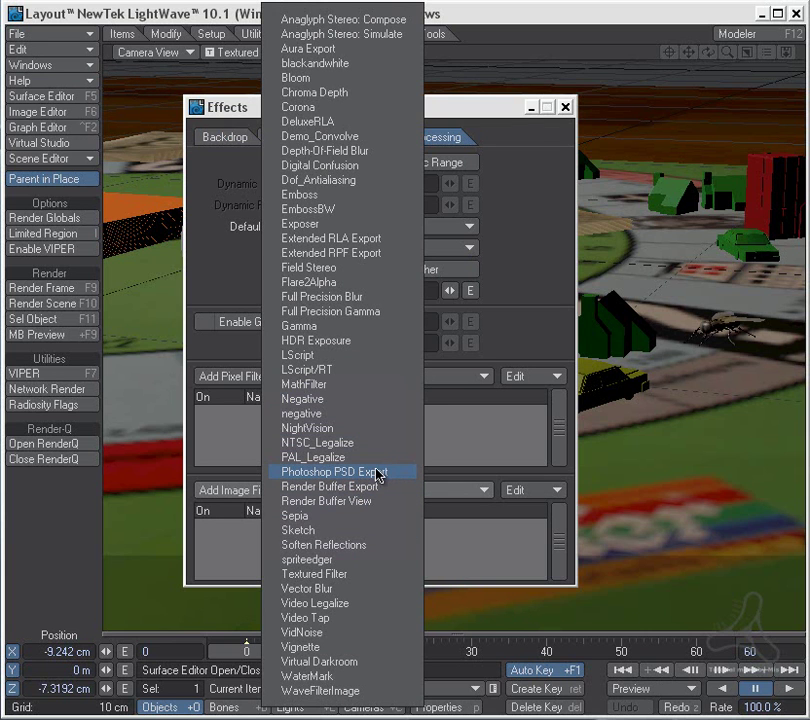
pyautogui.click(363, 472)
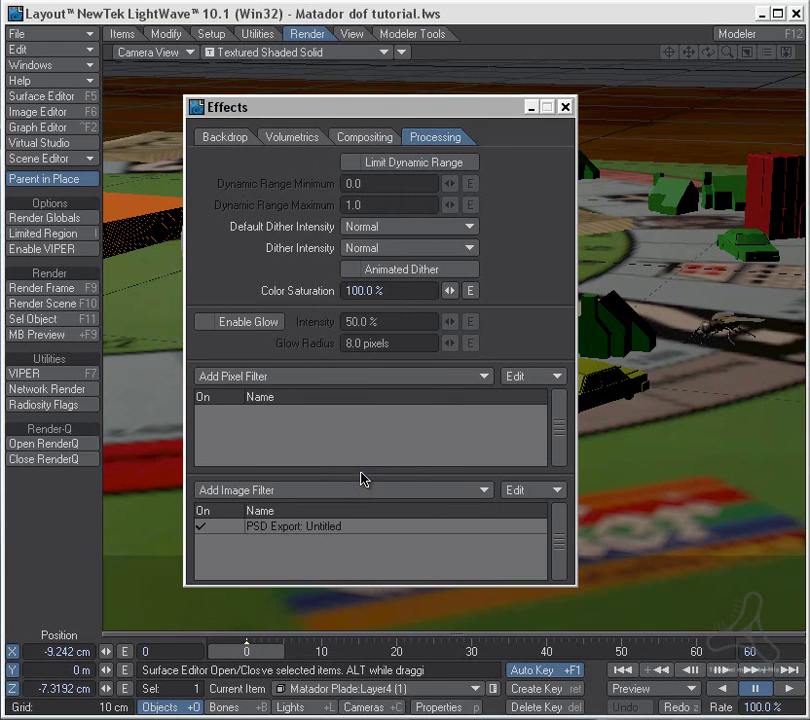
# Inspect the PSD Export filter's Geometry options, then remove the filter
pyautogui.doubleClick(337, 527)
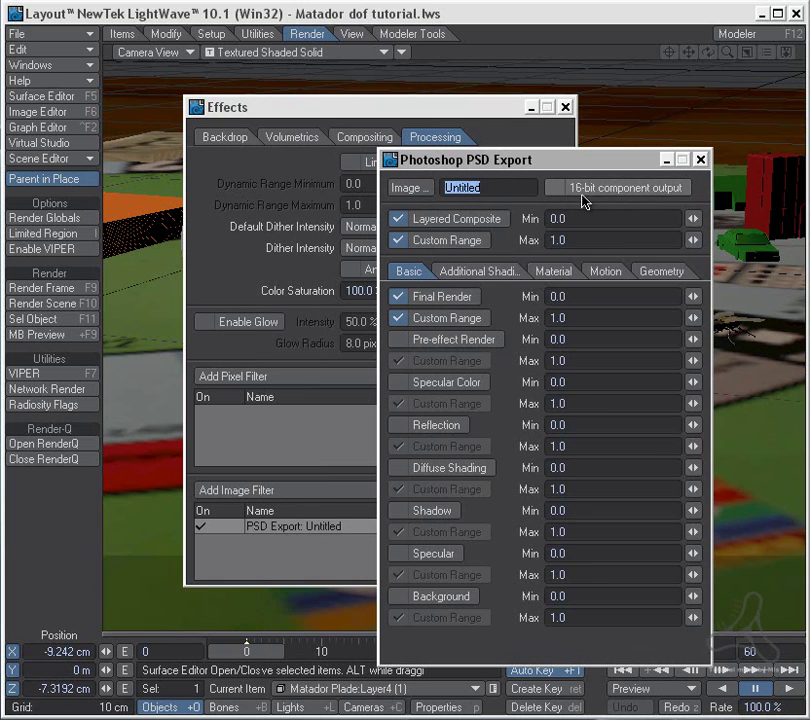
pyautogui.click(665, 276)
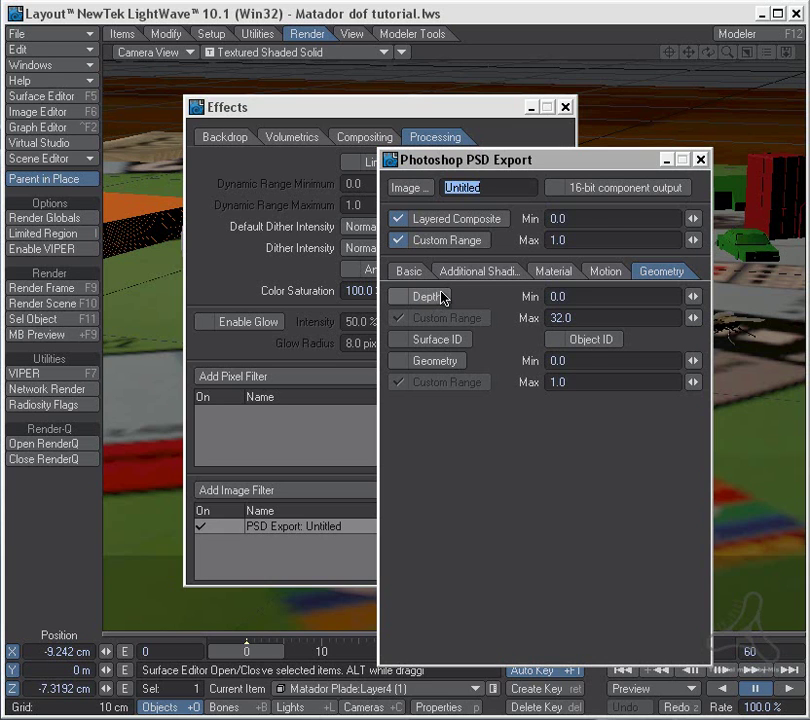
pyautogui.click(701, 160)
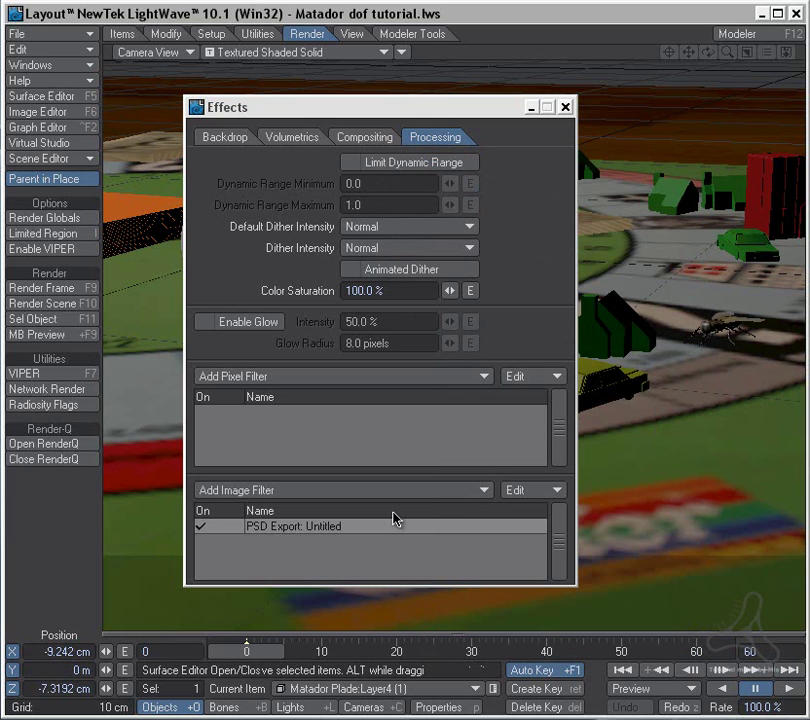
pyautogui.rightClick(350, 525)
pyautogui.click(397, 582)
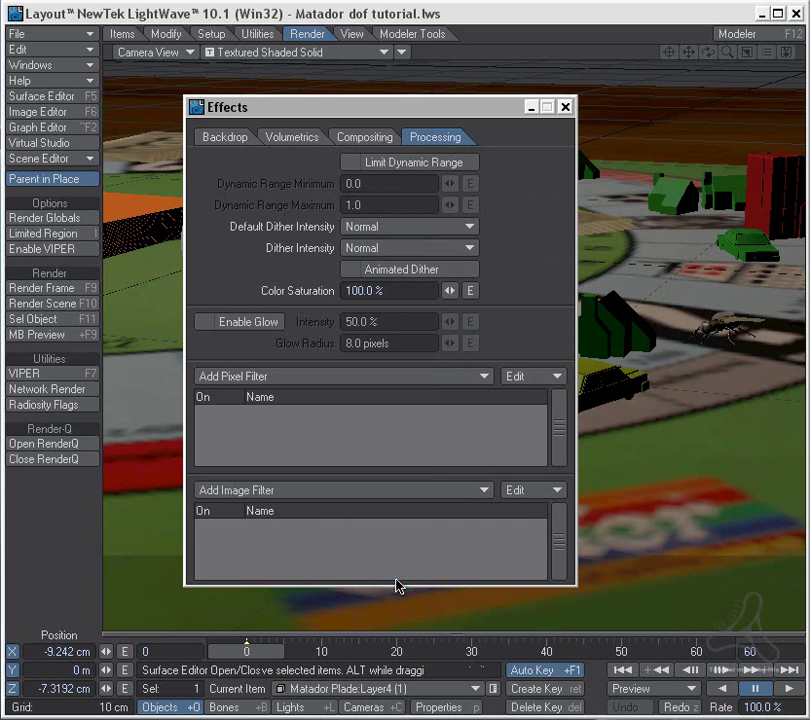
# Add a Render Buffer Export image filter with Depth as its source buffer
pyautogui.click(366, 494)
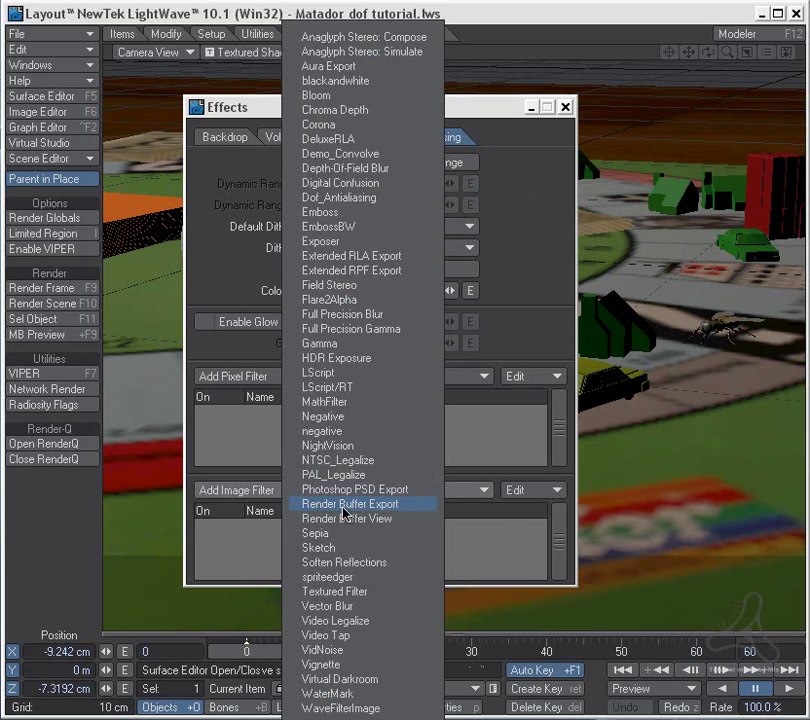
pyautogui.click(374, 506)
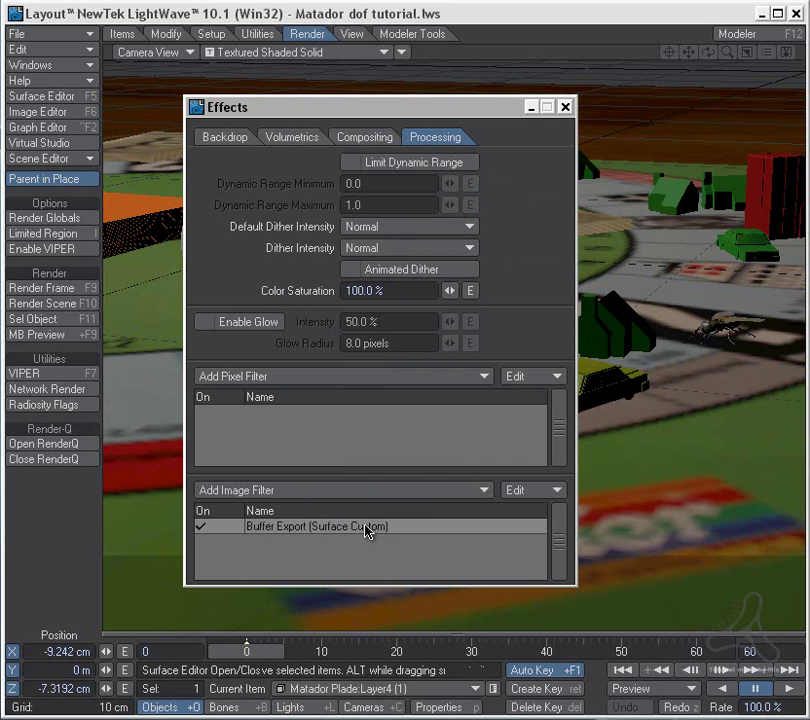
pyautogui.doubleClick(368, 529)
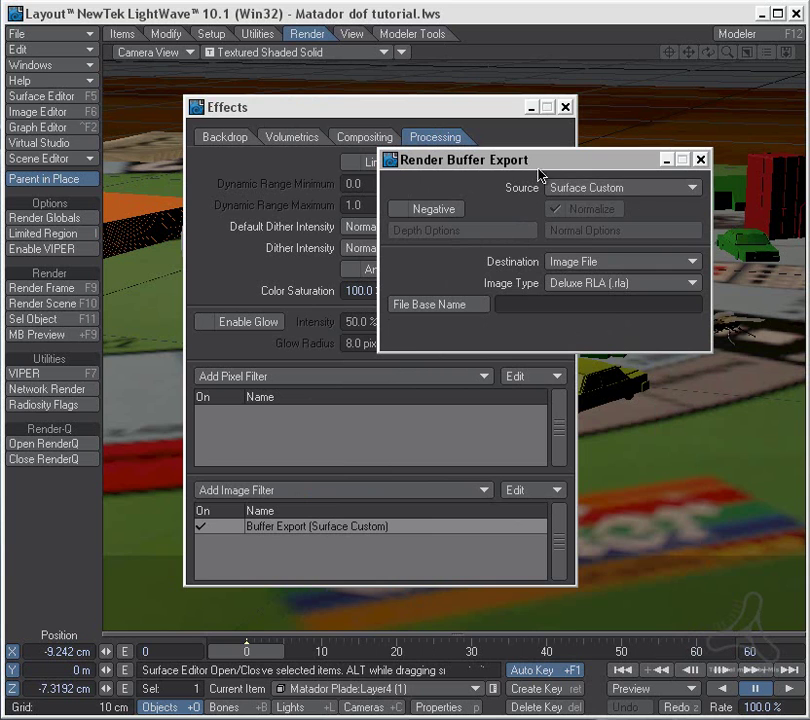
pyautogui.click(637, 195)
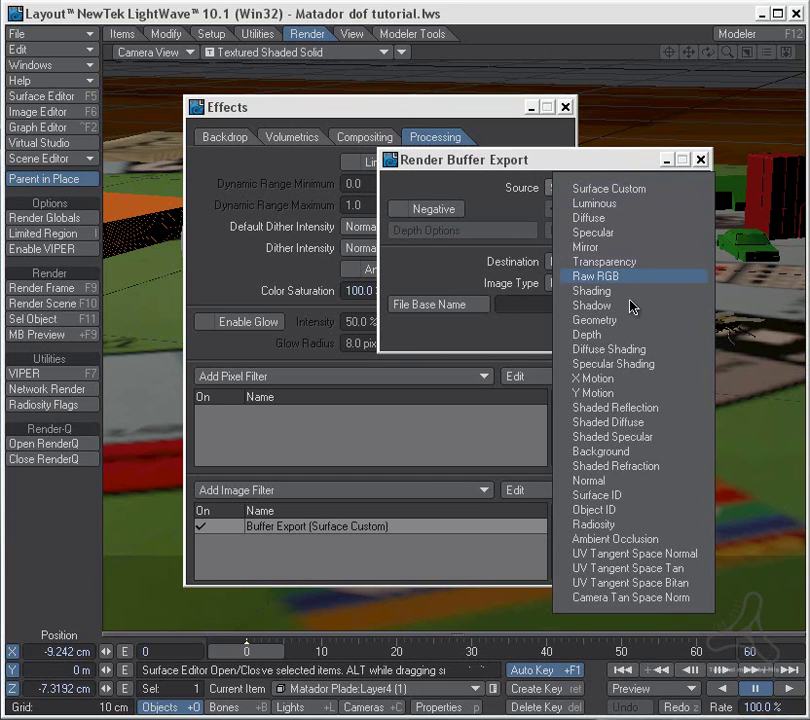
pyautogui.click(619, 336)
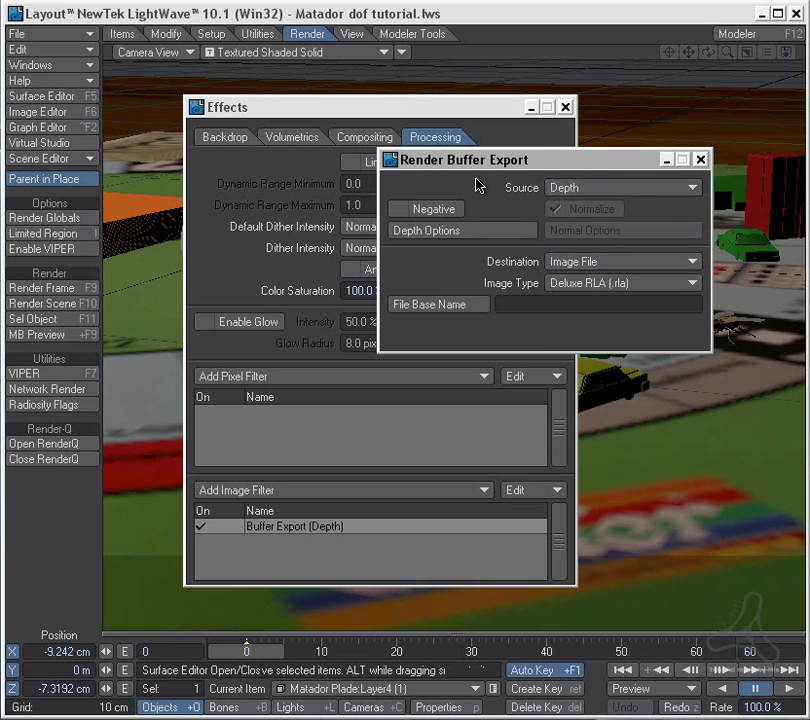
pyautogui.click(462, 231)
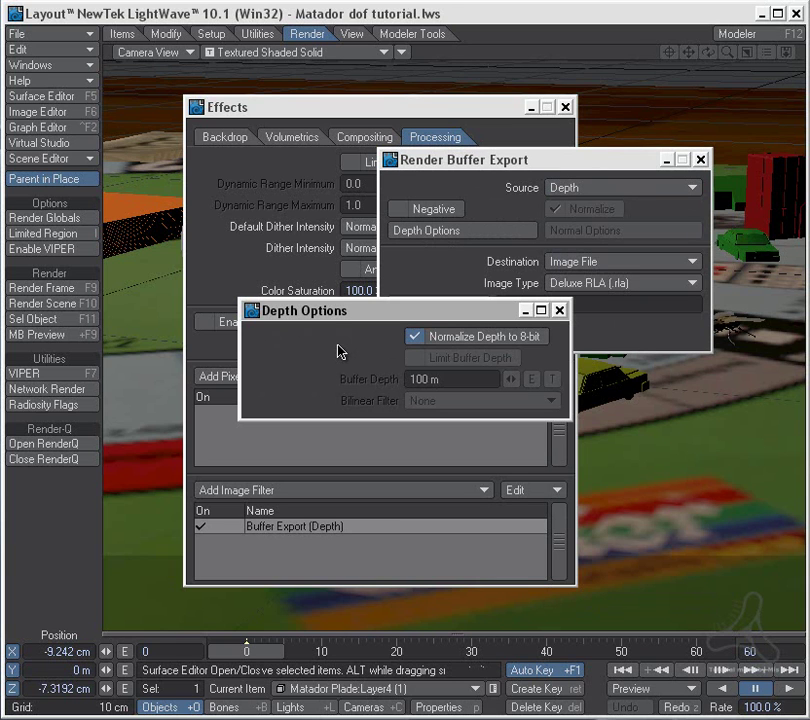
pyautogui.click(559, 310)
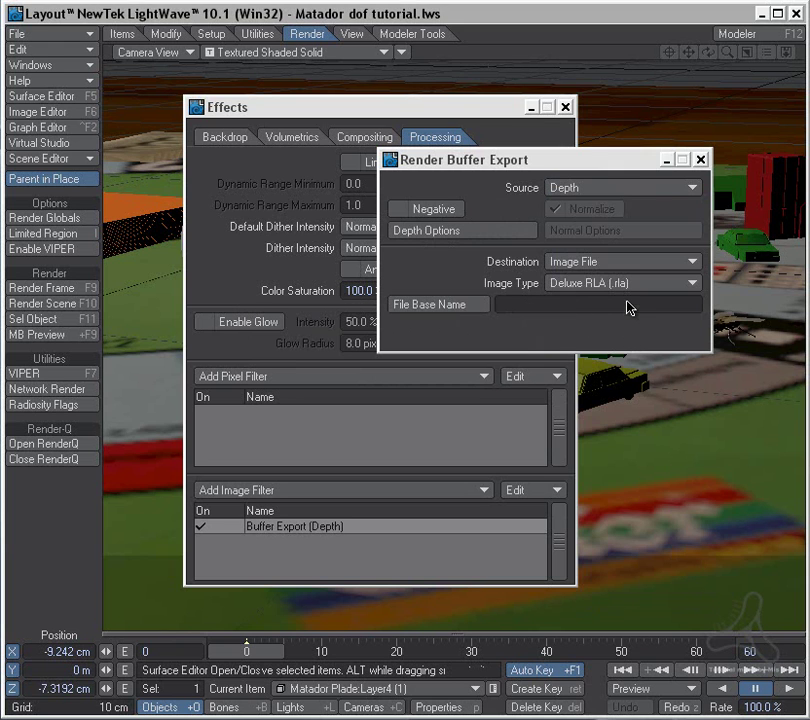
# Save the depth buffer as LW_PNG24 files with base name 'zbuffer tut'
pyautogui.click(630, 285)
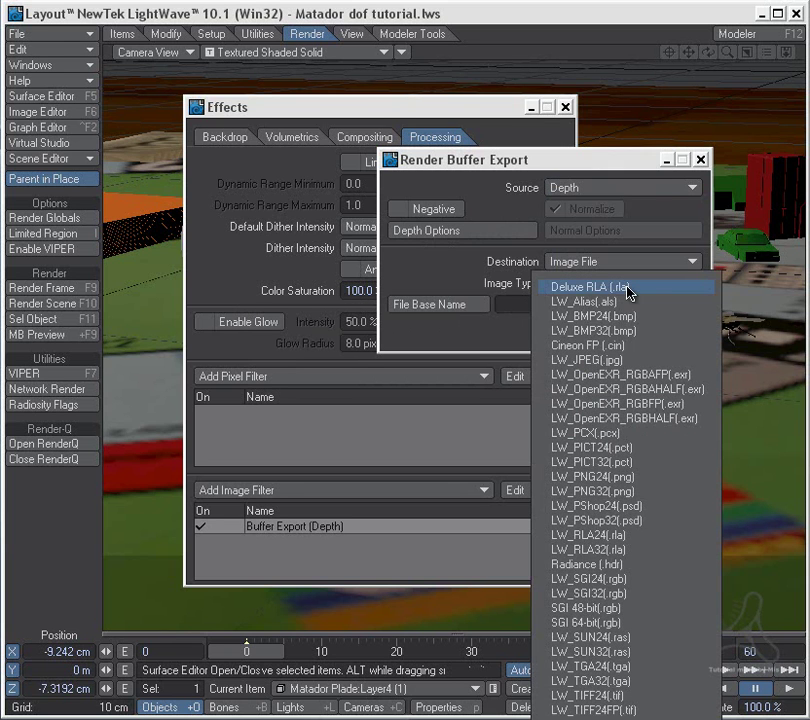
pyautogui.click(657, 478)
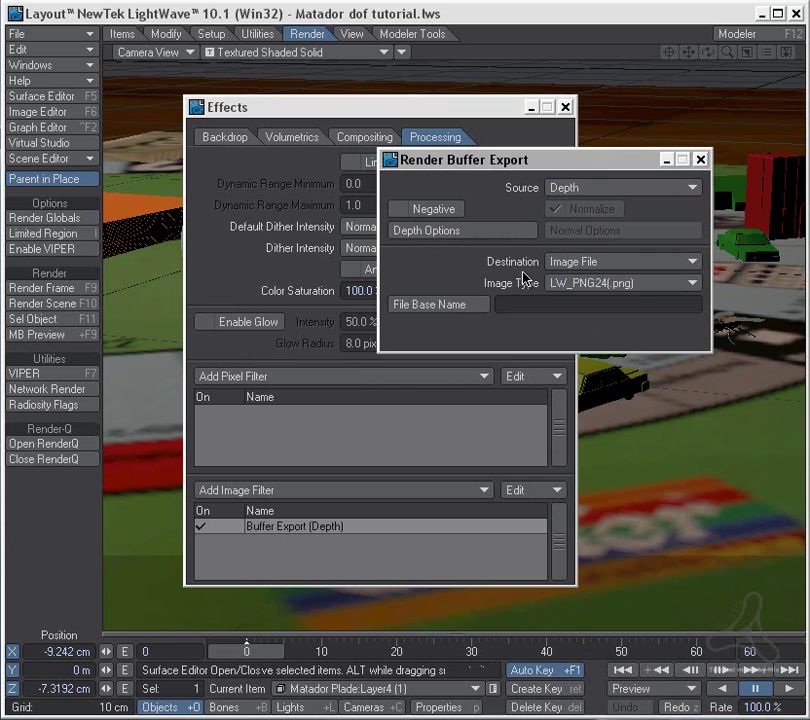
pyautogui.click(468, 306)
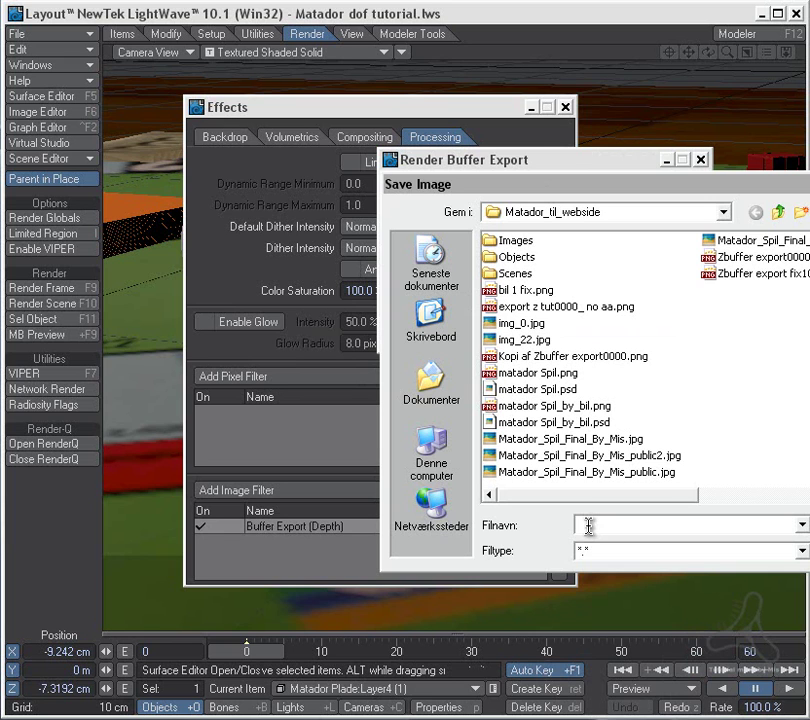
pyautogui.write('zb')
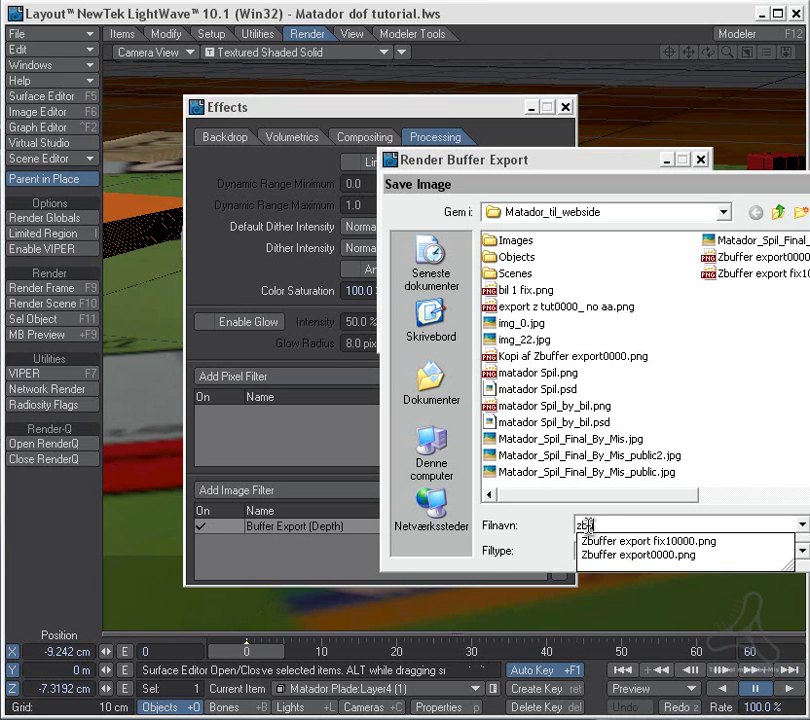
pyautogui.write('uffer tut')
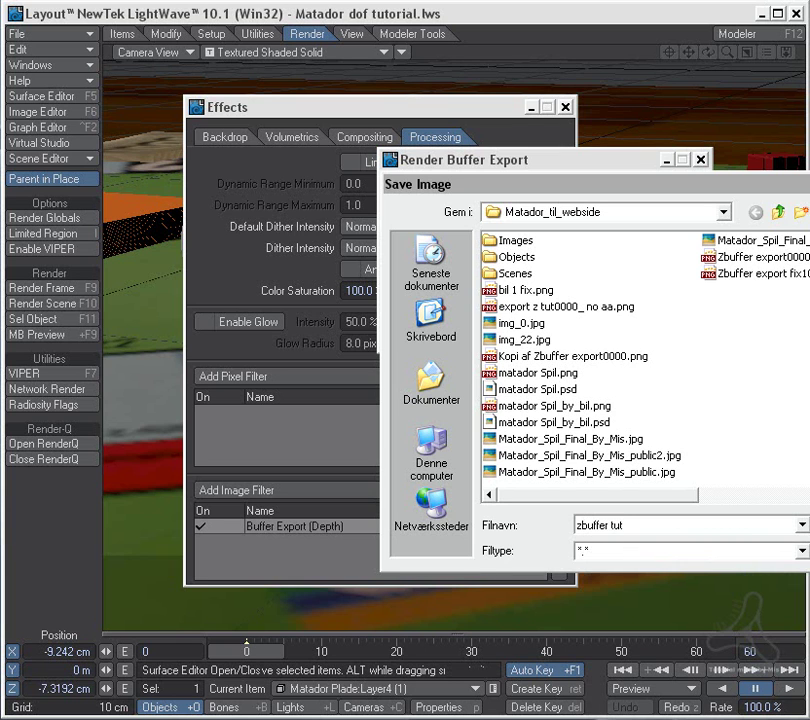
pyautogui.press('Return')
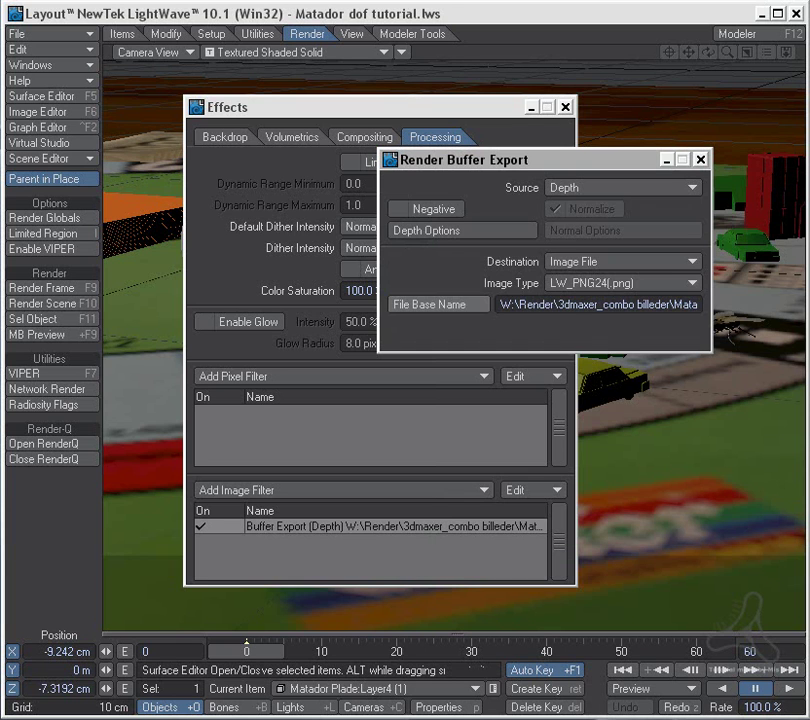
pyautogui.click(701, 159)
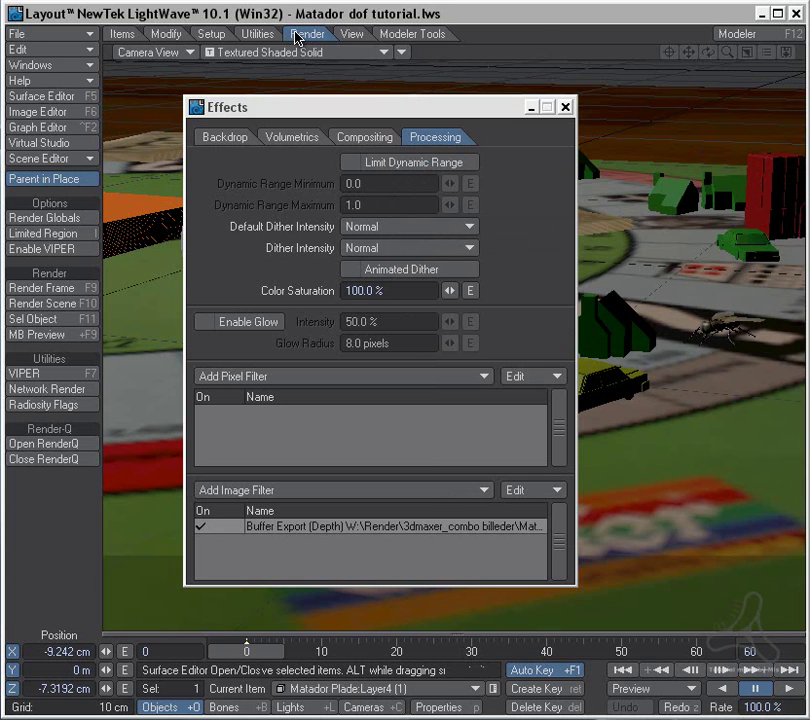
# In Render Globals, enable Depth Buffer AA and set Multithreading to 8 Threads
pyautogui.click(565, 106)
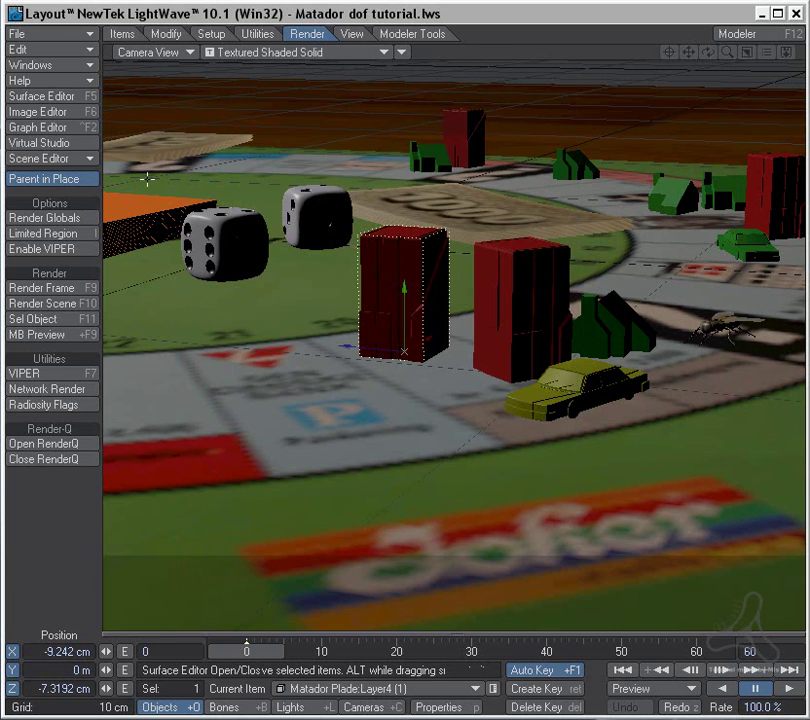
pyautogui.click(75, 219)
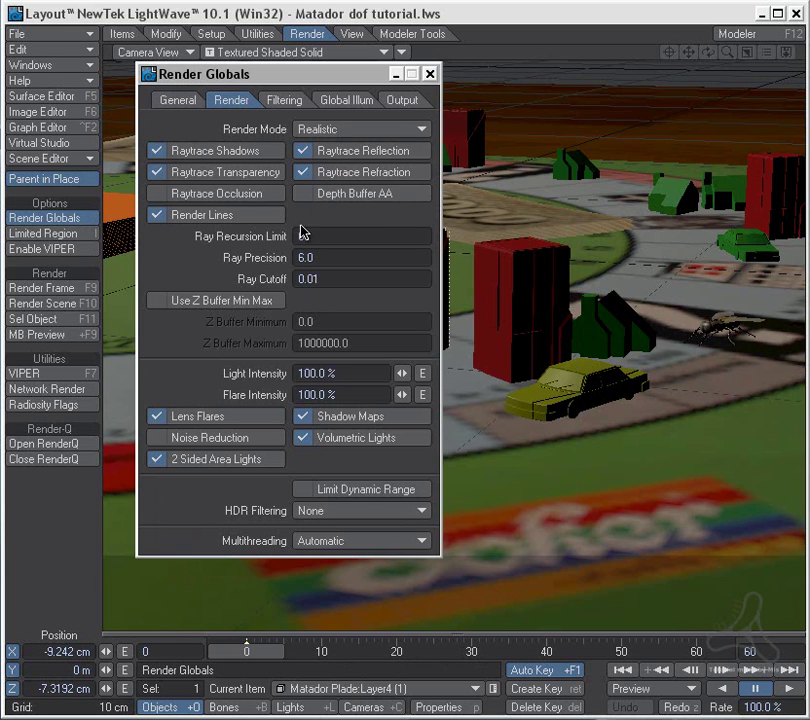
pyautogui.click(379, 197)
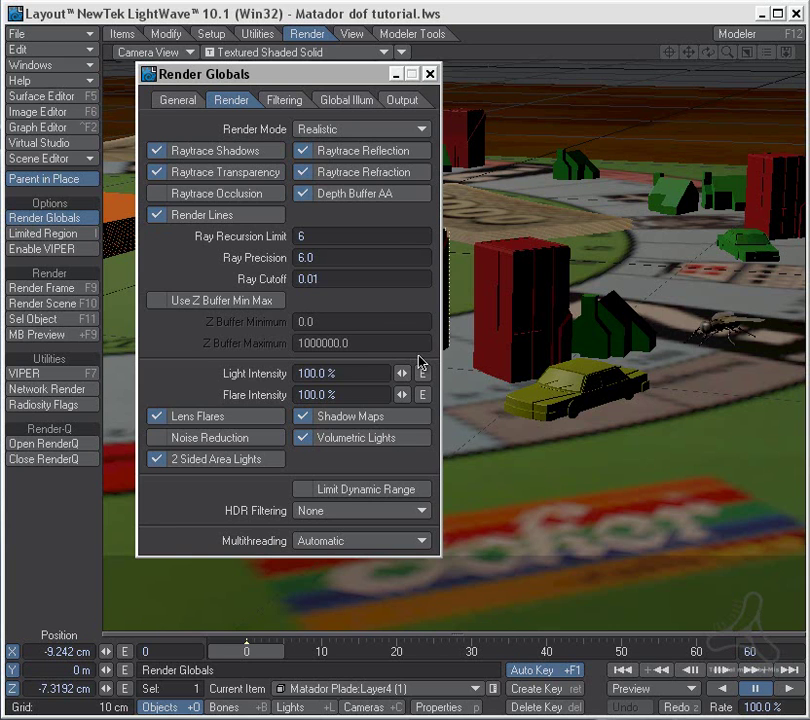
pyautogui.click(412, 540)
pyautogui.click(418, 626)
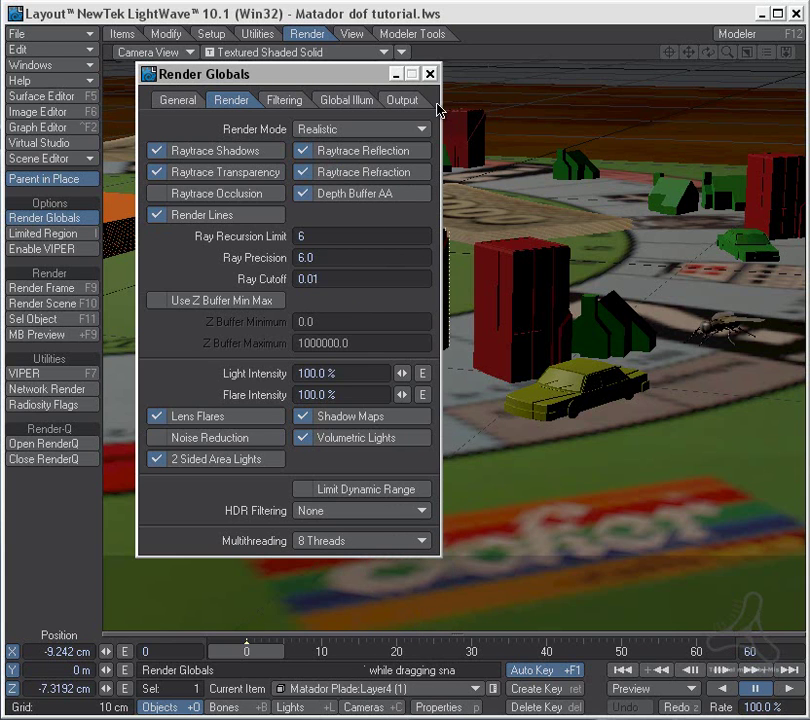
pyautogui.click(429, 74)
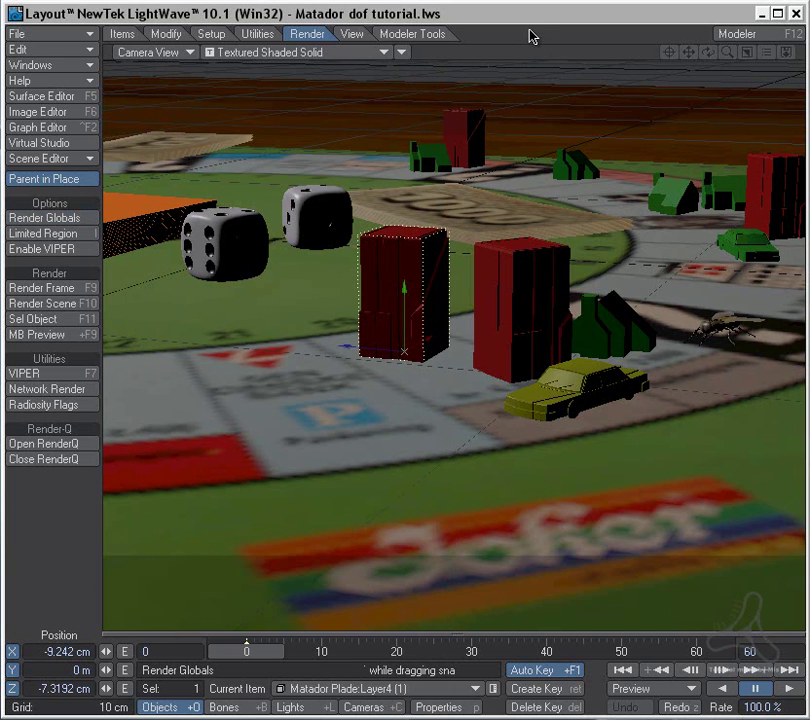
# Render frame 0 of the Matador board scene and dismiss the completed Render Status
pyautogui.click(83, 289)
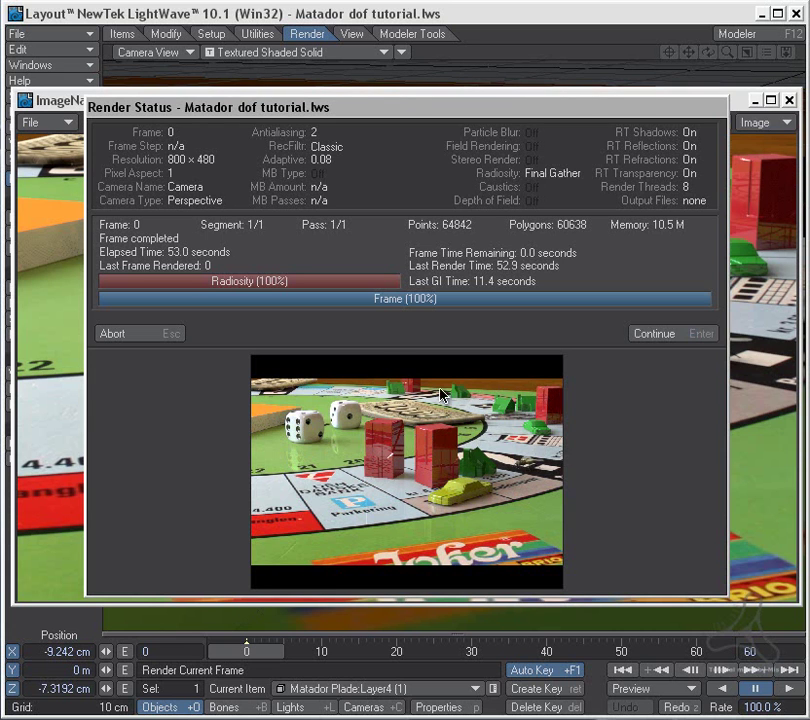
pyautogui.click(175, 333)
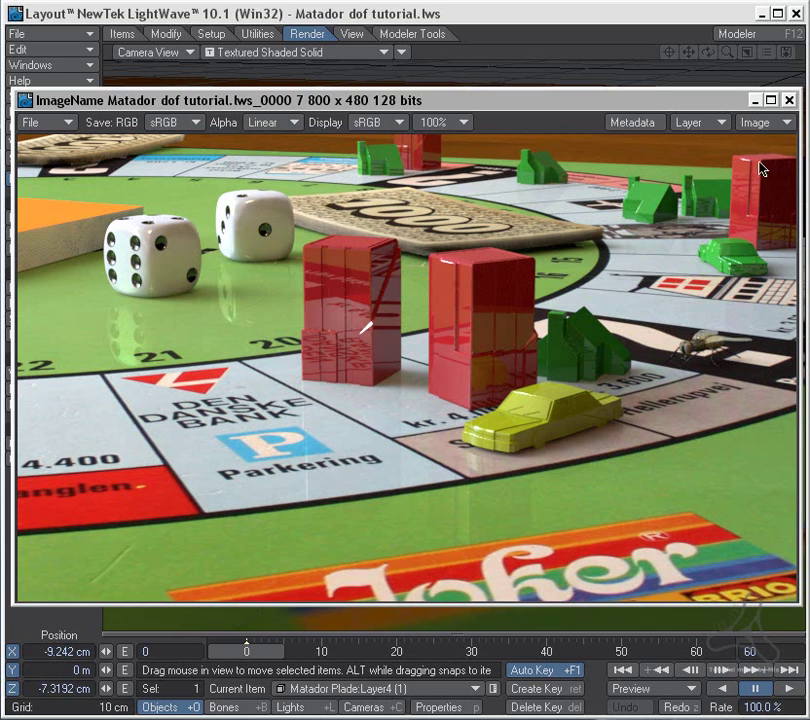
# Save the render as LW_PNG24 'tutorial image.png' and switch to its folder
pyautogui.click(780, 123)
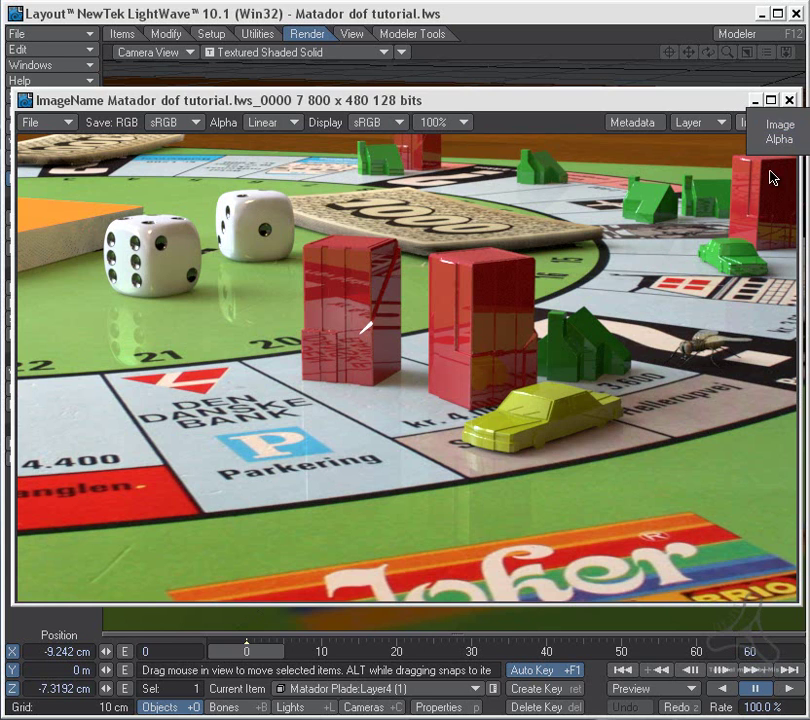
pyautogui.click(543, 128)
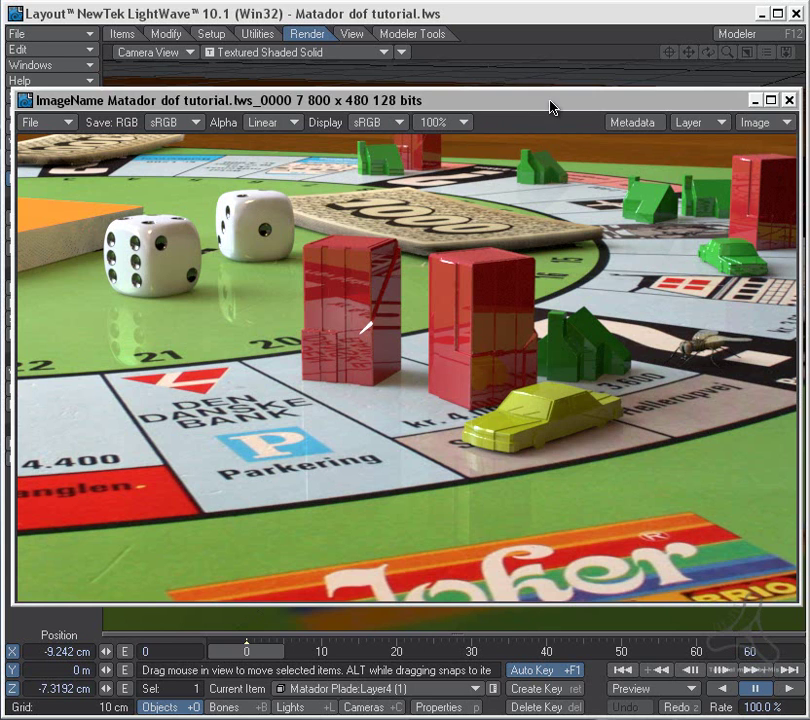
pyautogui.click(50, 124)
pyautogui.moveTo(52, 125)
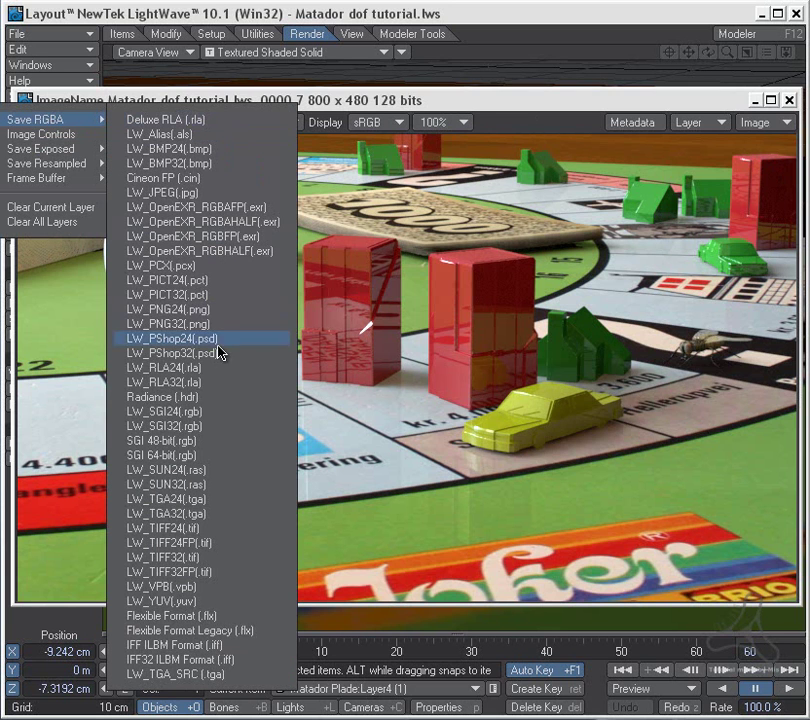
pyautogui.click(220, 314)
pyautogui.moveTo(595, 186); pyautogui.dragTo(435, 150)
pyautogui.click(452, 485)
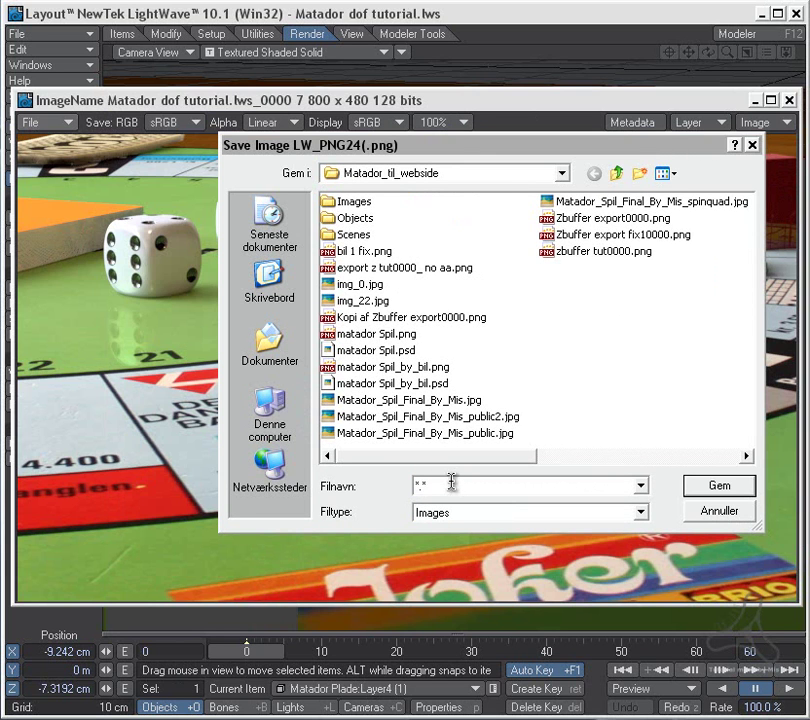
pyautogui.press('BackSpace')
pyautogui.write('tutorial image')
pyautogui.press('Return')
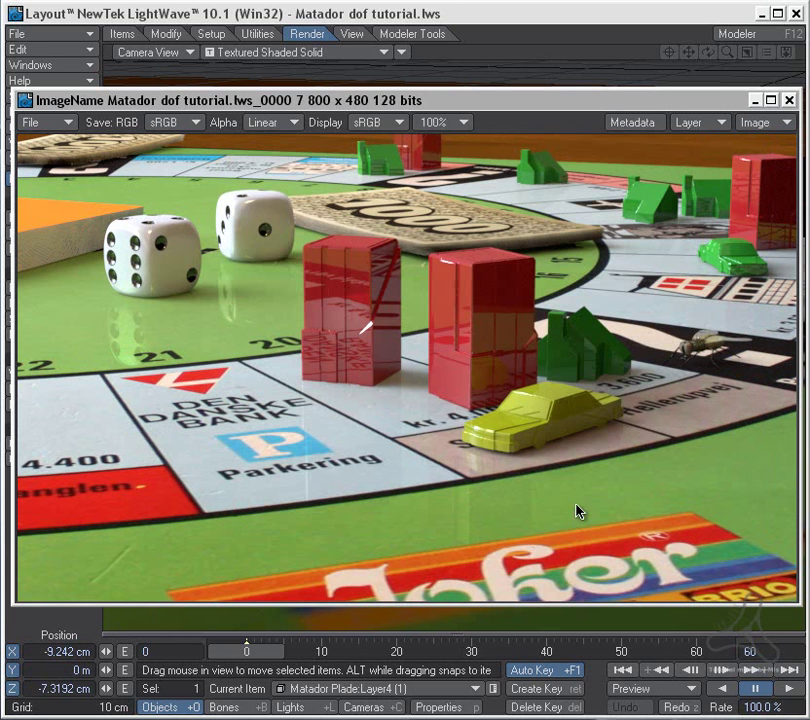
pyautogui.hotkey('alt', 'Tab')
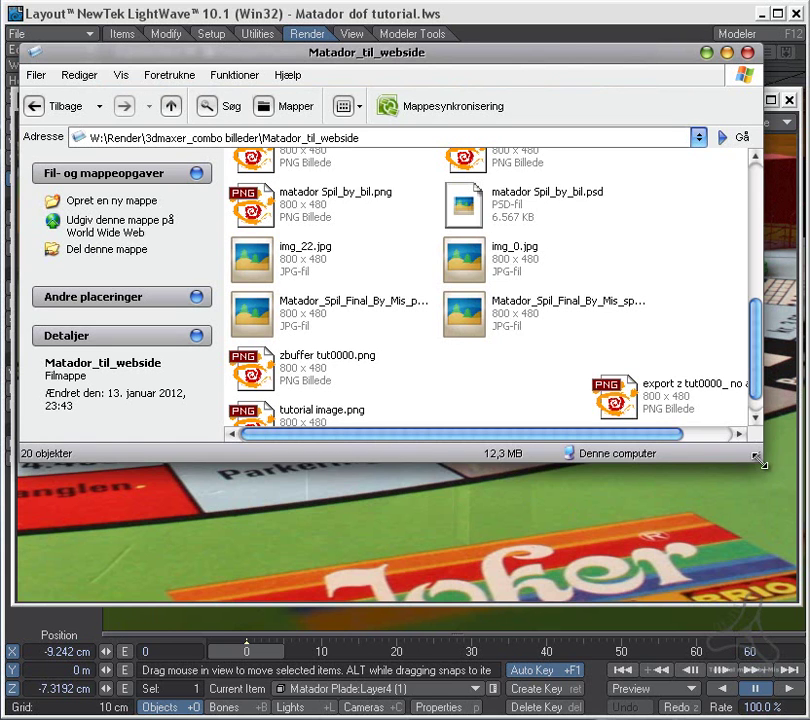
# Enlarge the folder window and preview the zbuffer tut0000.png depth map
pyautogui.moveTo(760, 456); pyautogui.dragTo(783, 513)
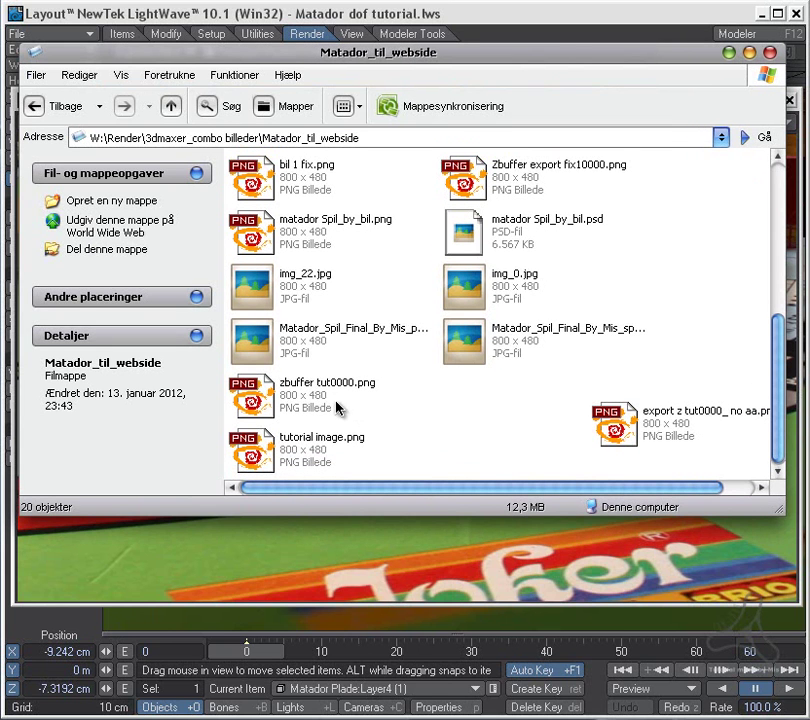
pyautogui.click(338, 407)
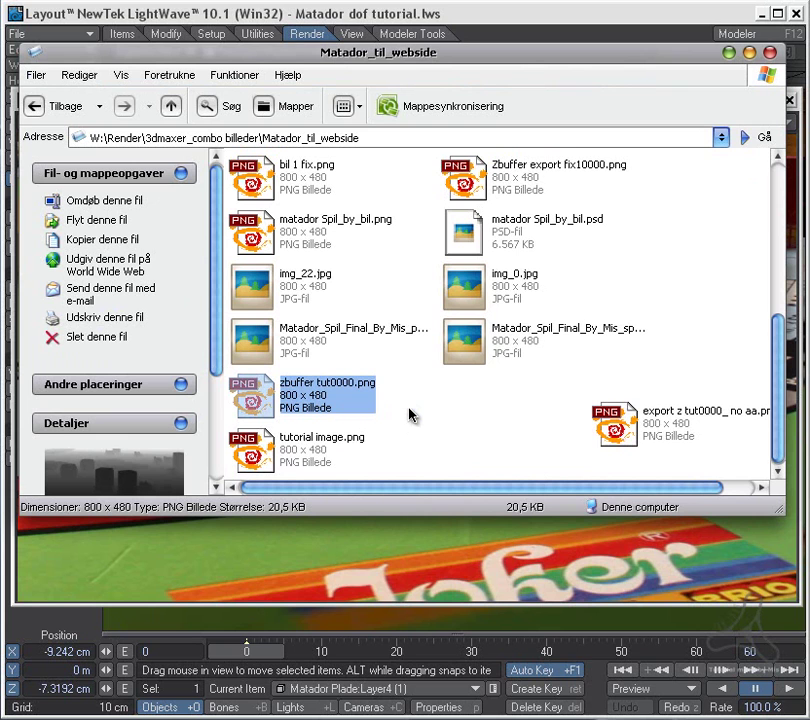
pyautogui.doubleClick(320, 400)
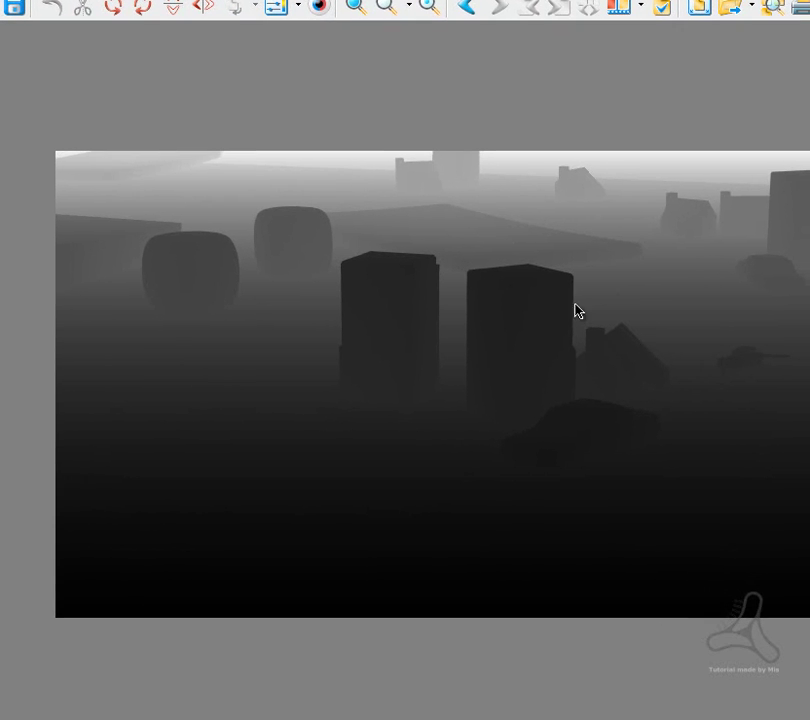
pyautogui.scroll(2, 607, 338)
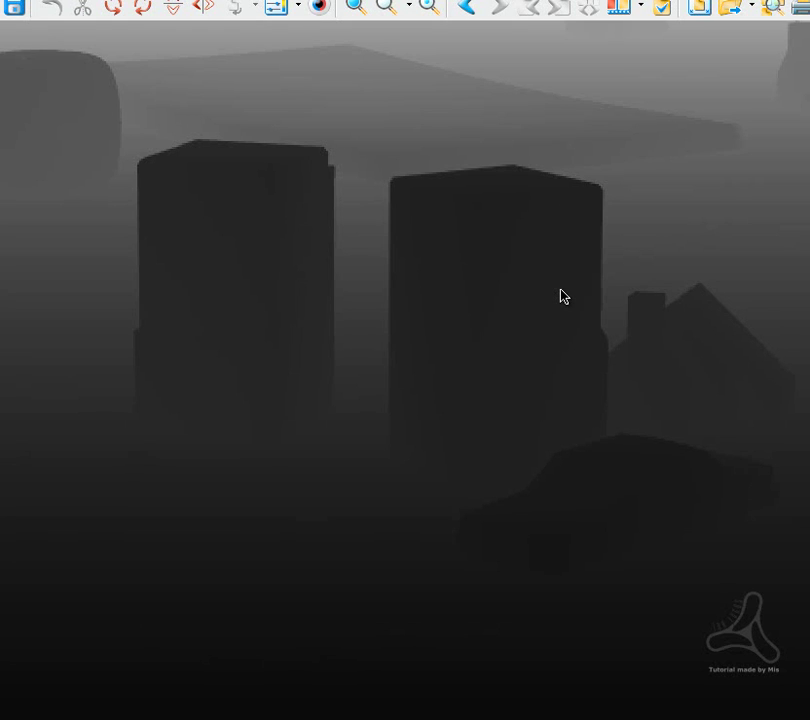
pyautogui.scroll(-1, 563, 295)
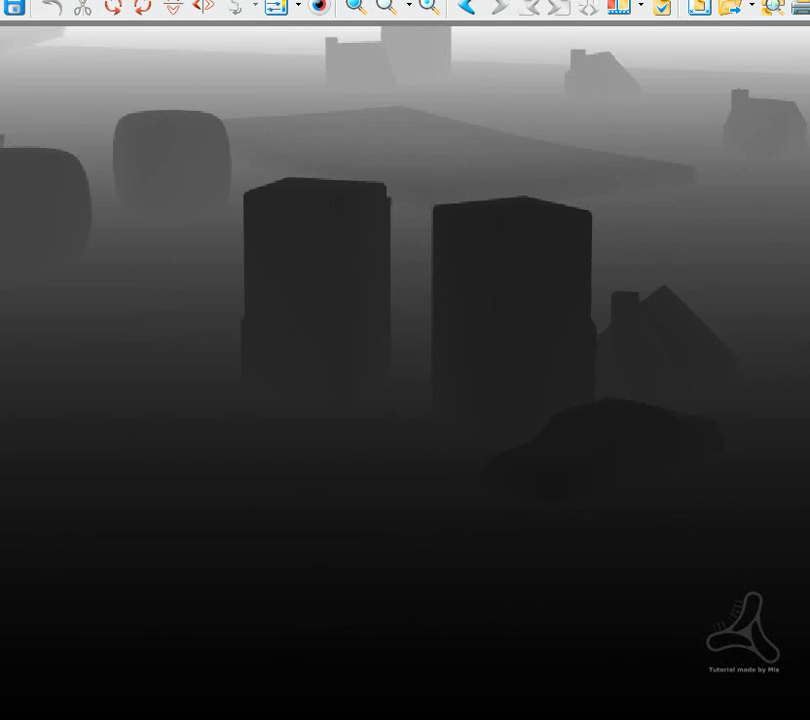
pyautogui.scroll(2, 595, 240)
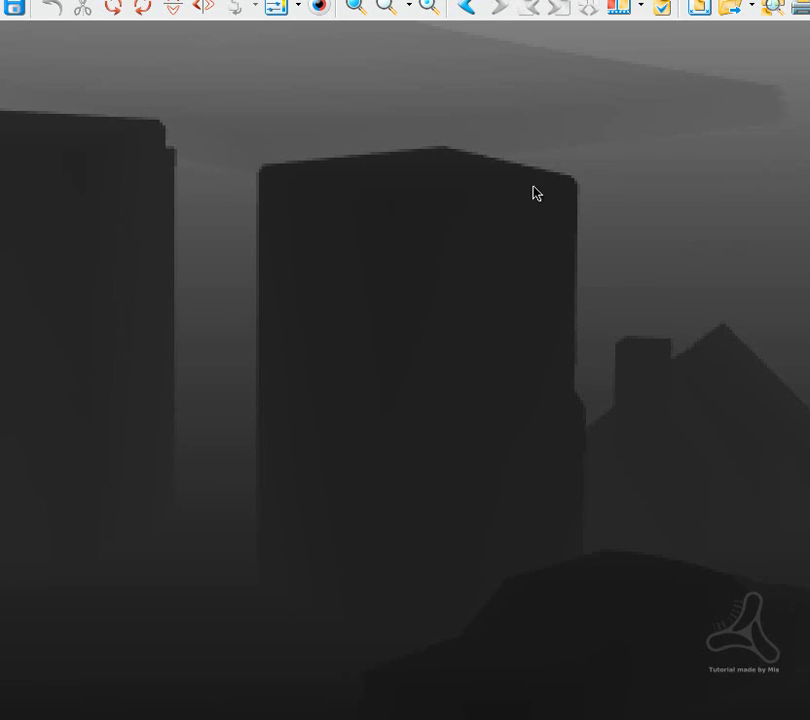
pyautogui.scroll(-3, 519, 175)
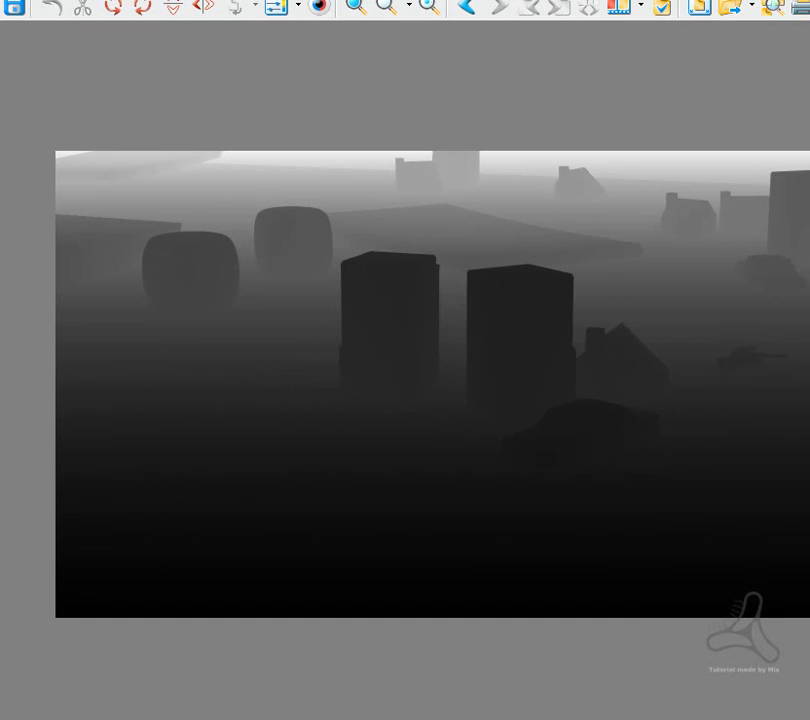
pyautogui.press('Escape')
# Preview export z tut0000_ no aa.png and close the viewer
pyautogui.moveTo(637, 432)
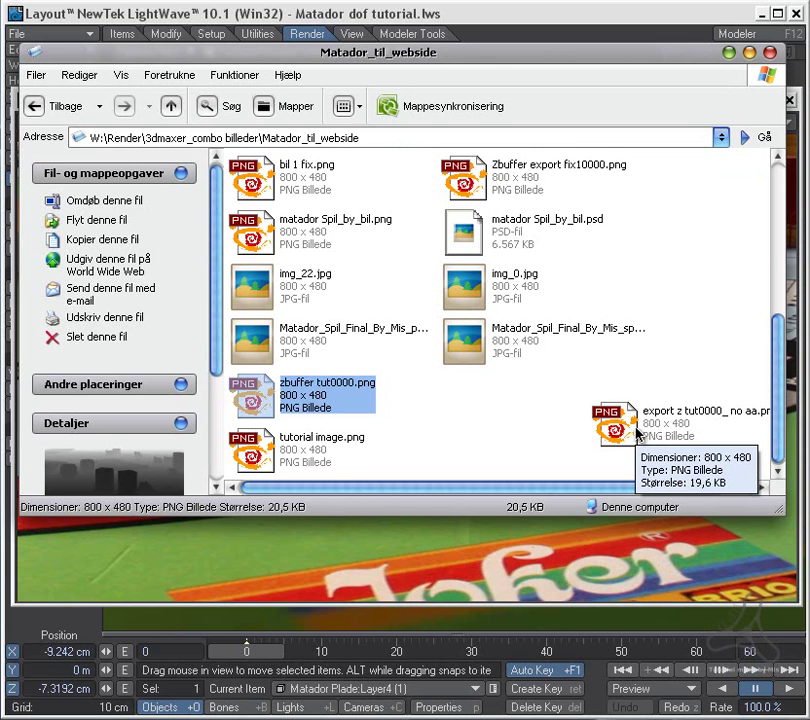
pyautogui.doubleClick(630, 428)
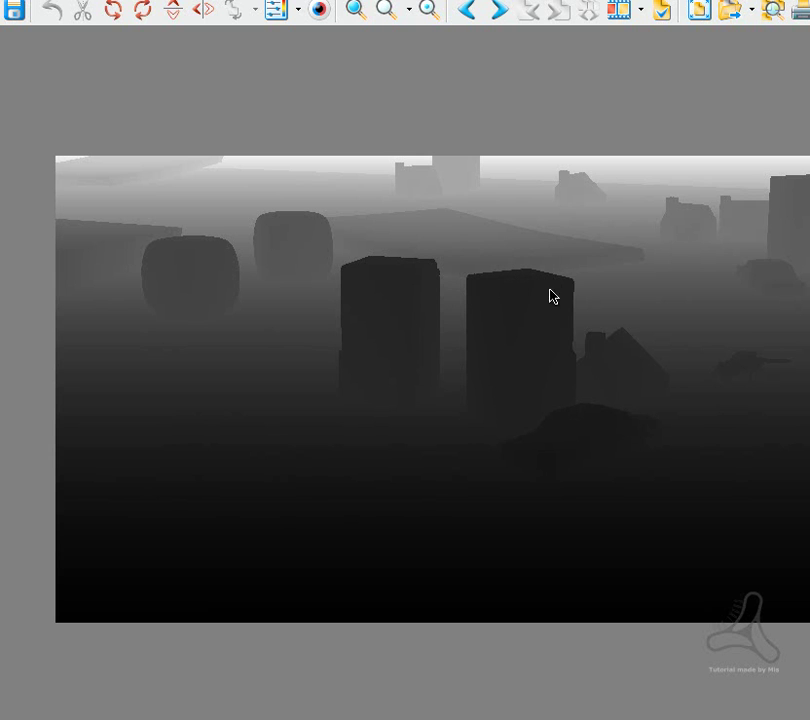
pyautogui.press('Escape')
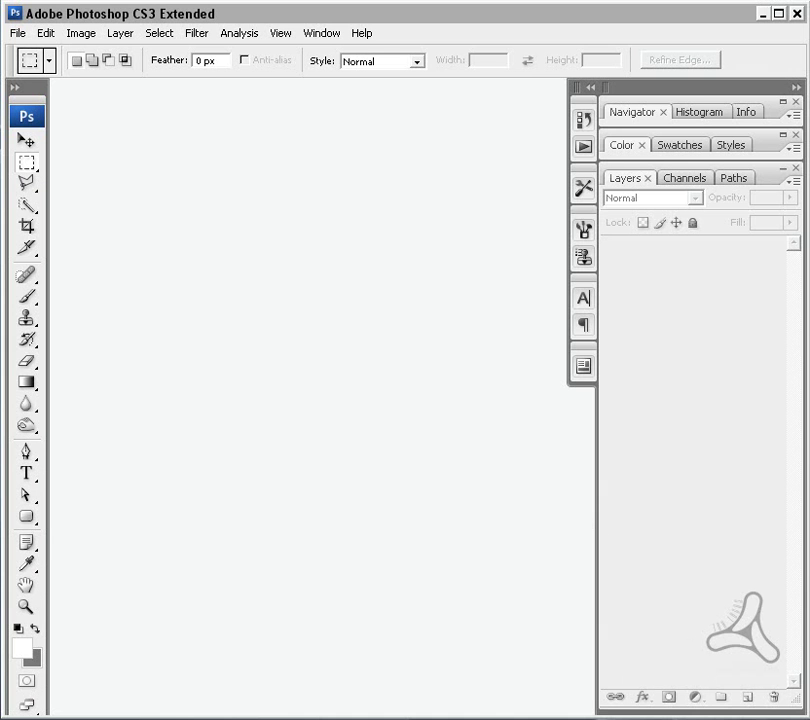
# Drag tutorial image.png, zbuffer tut0000.png and export z tut0000_ no aa.png into Photoshop
pyautogui.hotkey('alt', 'Tab')
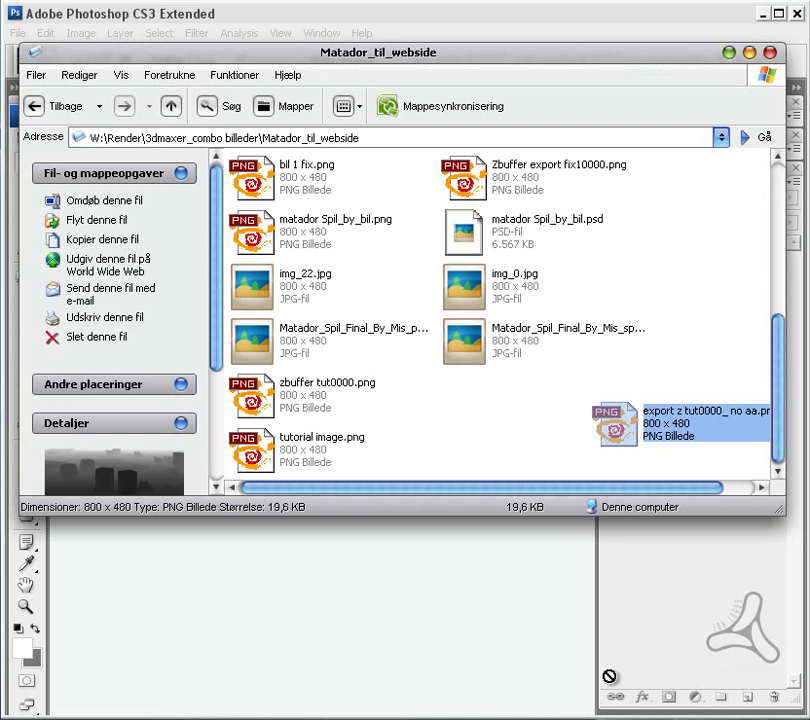
pyautogui.click(466, 467)
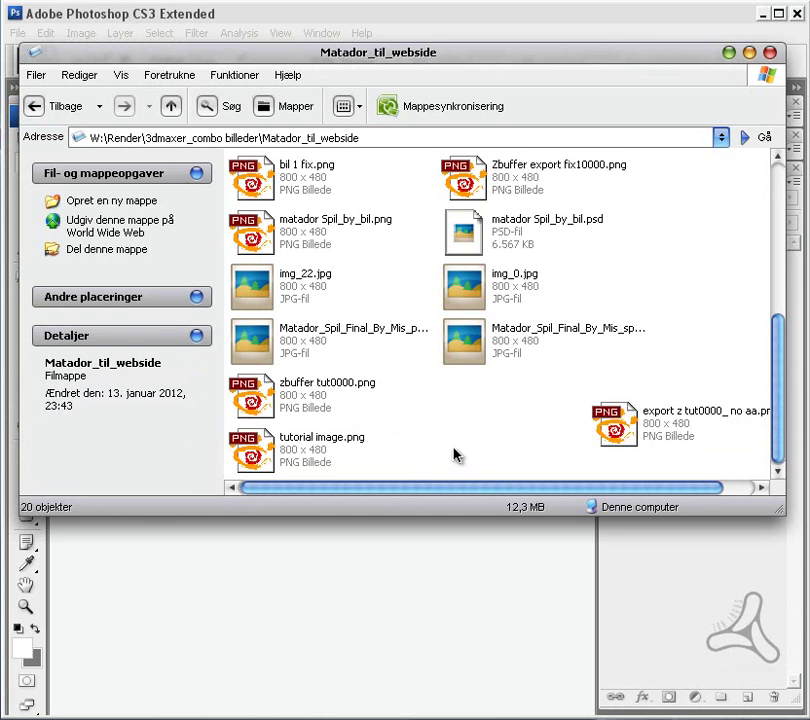
pyautogui.click(320, 446)
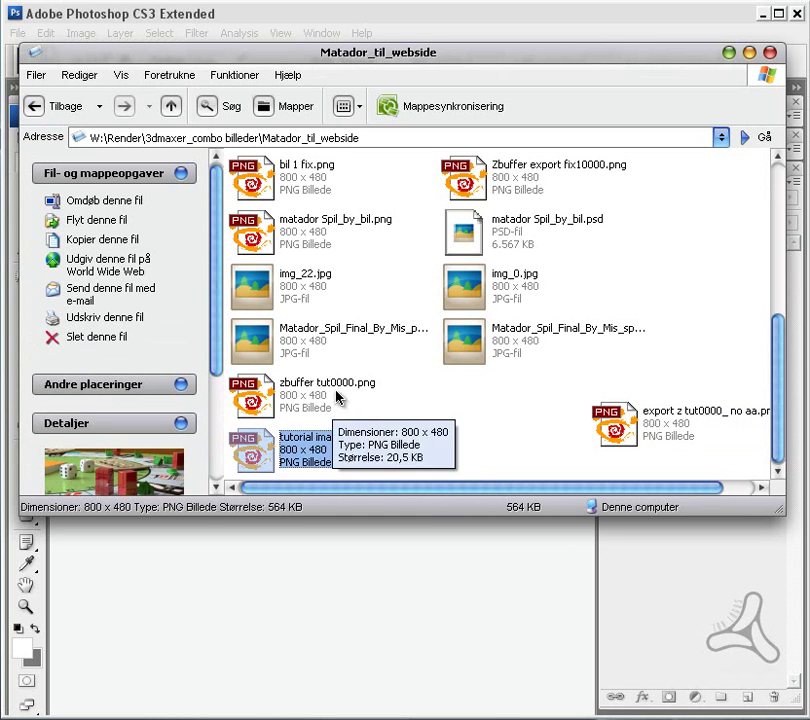
pyautogui.keyDown('ctrl'); pyautogui.click(334, 398); pyautogui.keyUp('ctrl')
pyautogui.keyDown('ctrl'); pyautogui.click(694, 440); pyautogui.keyUp('ctrl')
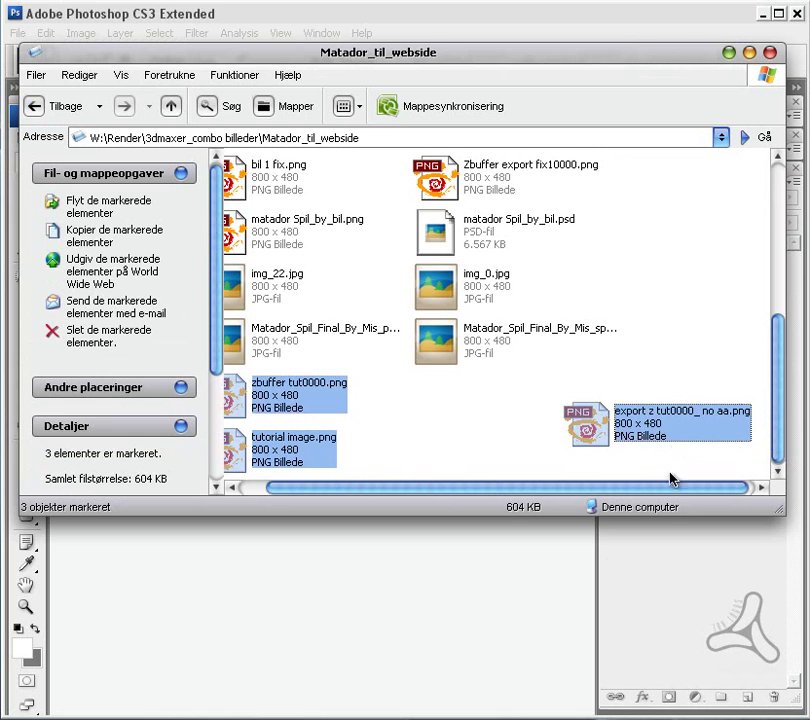
pyautogui.moveTo(589, 452); pyautogui.dragTo(525, 652)
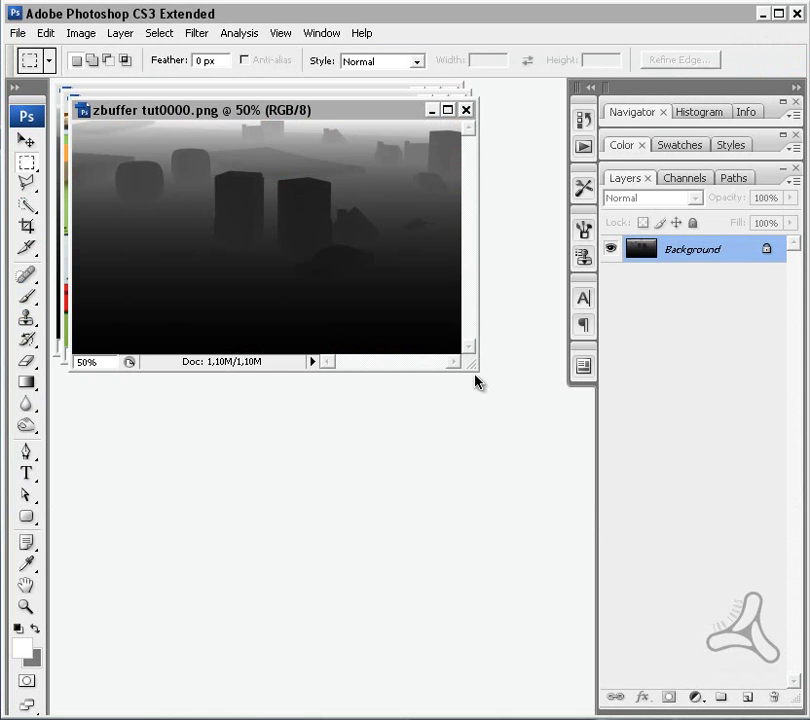
# Apply Levels to the zbuffer depth map with white input 230 and gamma 1.41
pyautogui.moveTo(475, 372); pyautogui.dragTo(583, 512)
pyautogui.moveTo(401, 121); pyautogui.dragTo(423, 297)
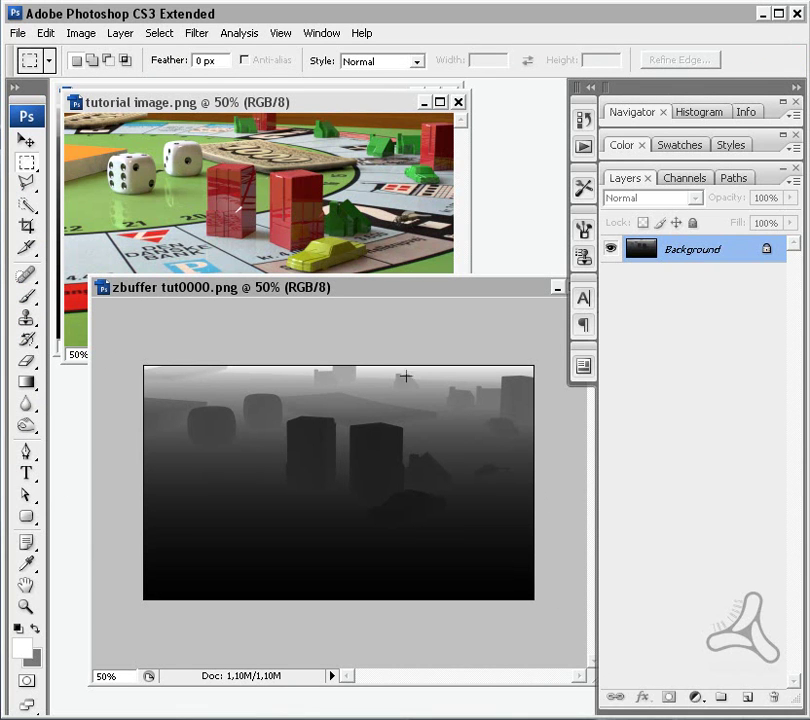
pyautogui.click(81, 33)
pyautogui.moveTo(103, 81)
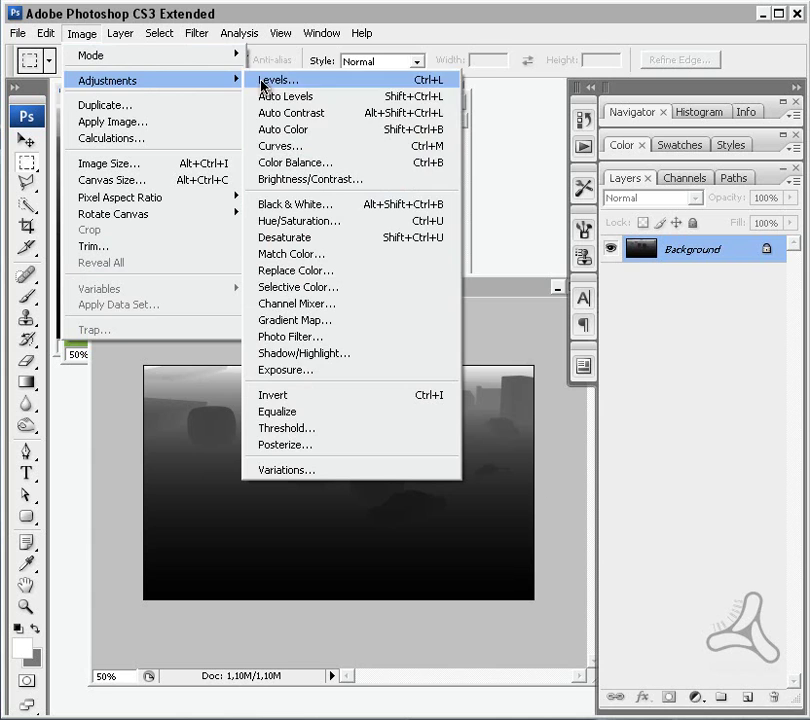
pyautogui.click(317, 82)
pyautogui.moveTo(771, 428); pyautogui.dragTo(748, 434)
pyautogui.moveTo(635, 429)
pyautogui.mouseDown()
pyautogui.moveTo(610, 431)
pyautogui.moveTo(622, 430)
pyautogui.mouseUp()
pyautogui.press('Return')
# Rearrange the document windows and select all of the zbuffer image
pyautogui.press('m')
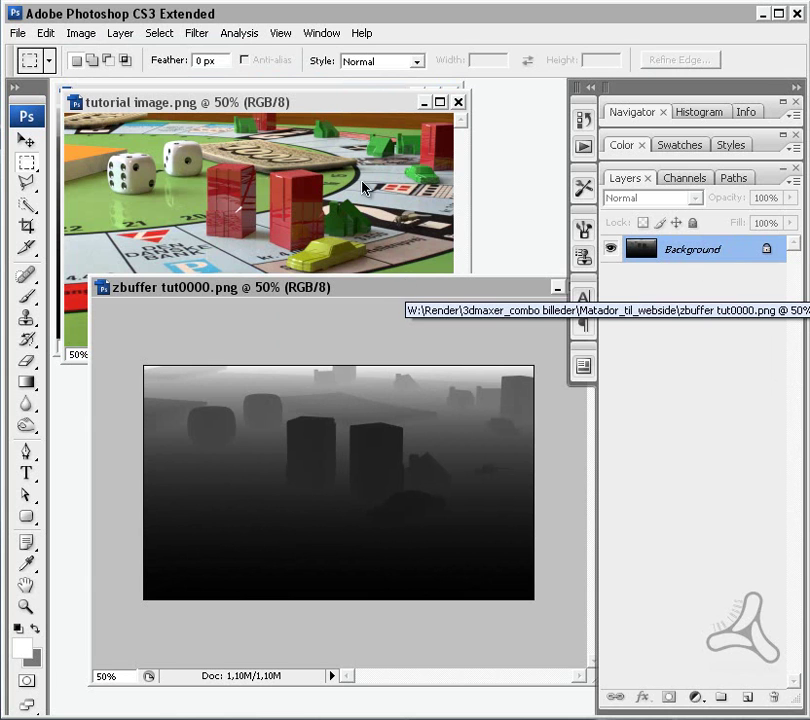
pyautogui.moveTo(345, 108); pyautogui.dragTo(316, 184)
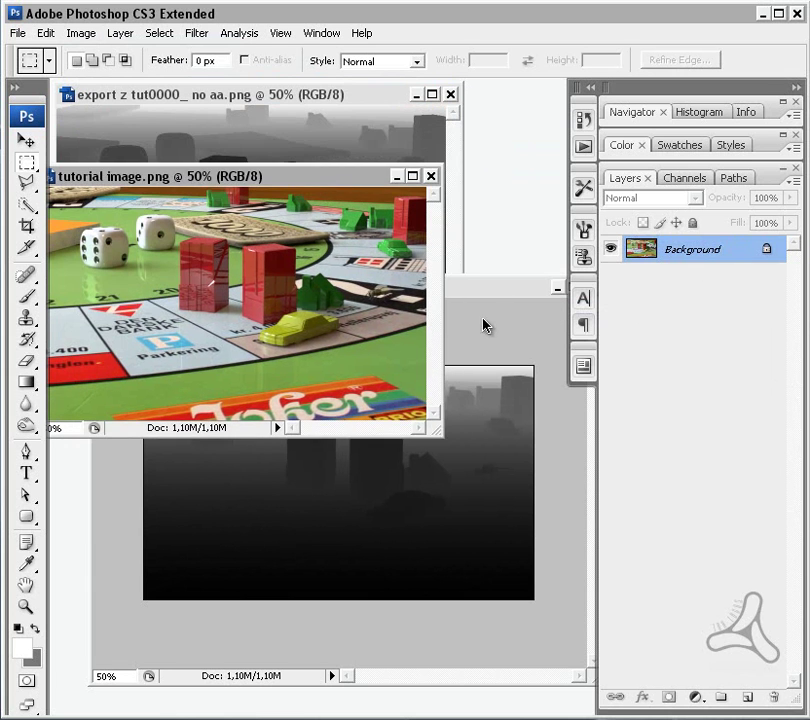
pyautogui.click(481, 305)
pyautogui.moveTo(448, 293); pyautogui.dragTo(451, 281)
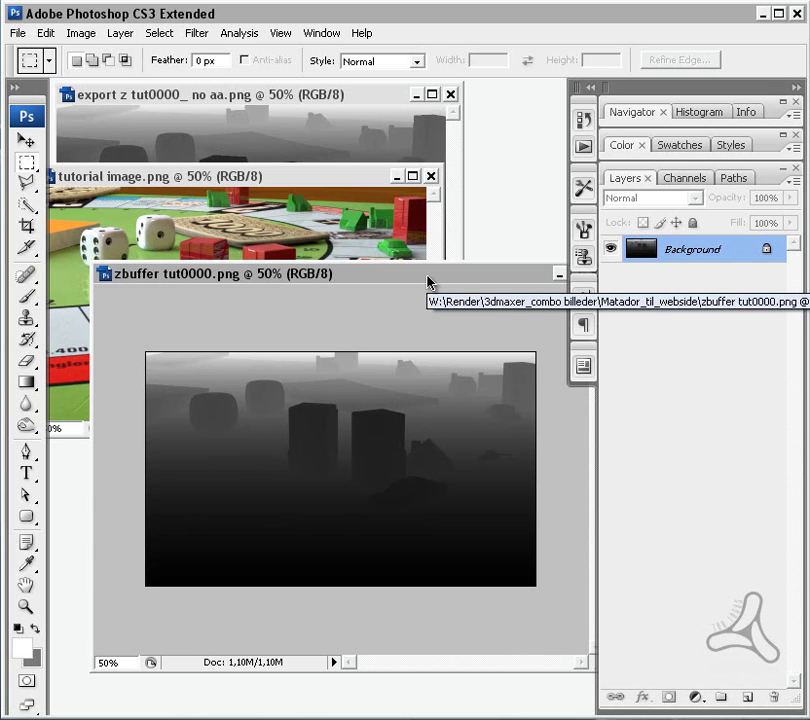
pyautogui.hotkey('ctrl', 'a')
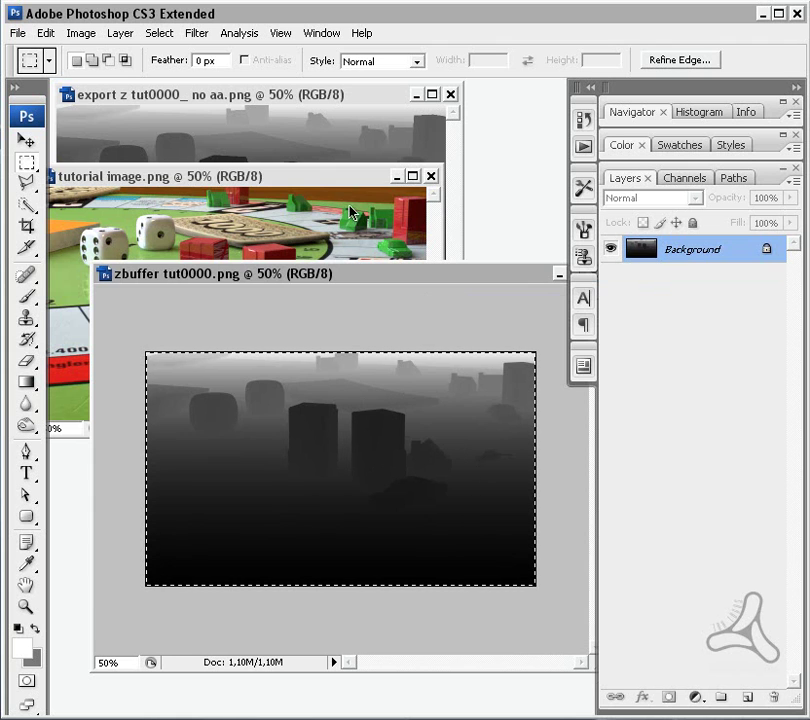
# Paste the z-buffer image into a new Alpha 1 channel of tutorial image and deselect
pyautogui.click(400, 257)
pyautogui.moveTo(323, 182); pyautogui.dragTo(390, 249)
pyautogui.moveTo(515, 497); pyautogui.dragTo(612, 625)
pyautogui.moveTo(457, 240); pyautogui.dragTo(417, 173)
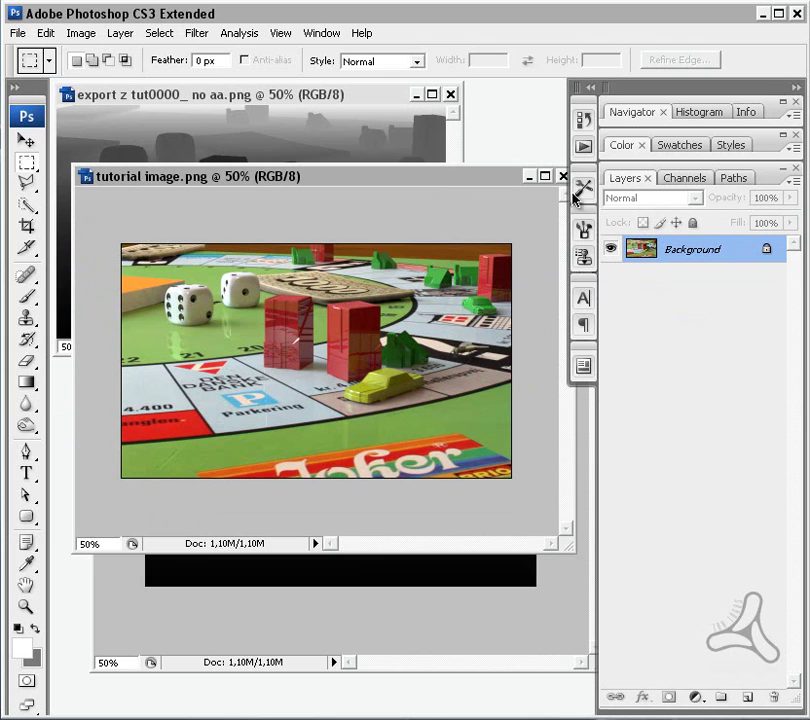
pyautogui.click(683, 178)
pyautogui.click(692, 272)
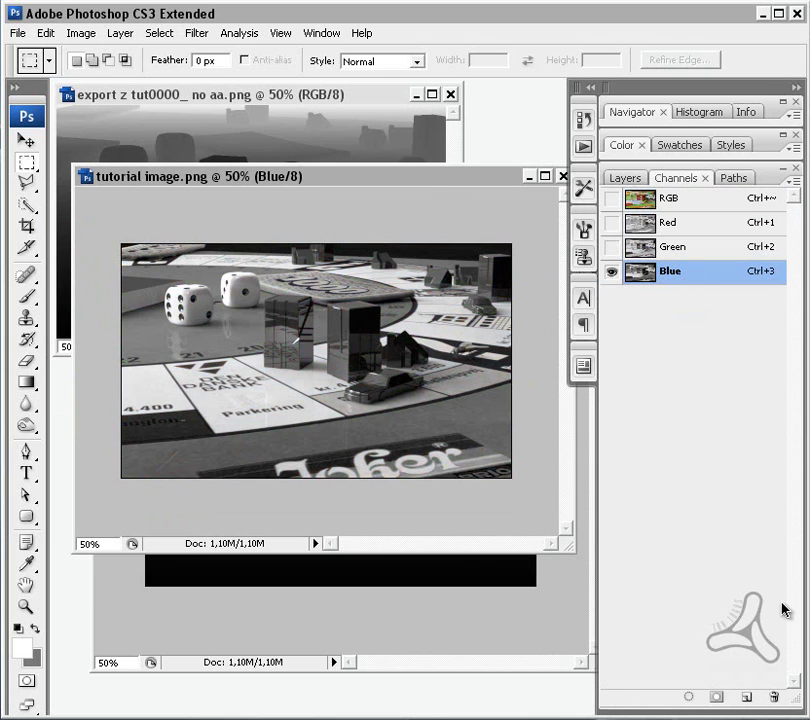
pyautogui.click(745, 697)
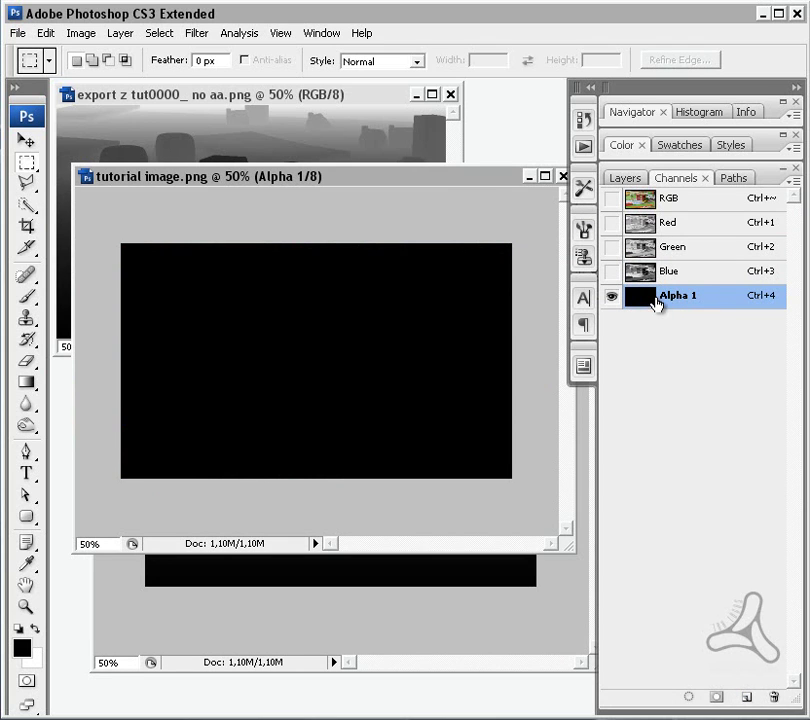
pyautogui.hotkey('ctrl', 'v')
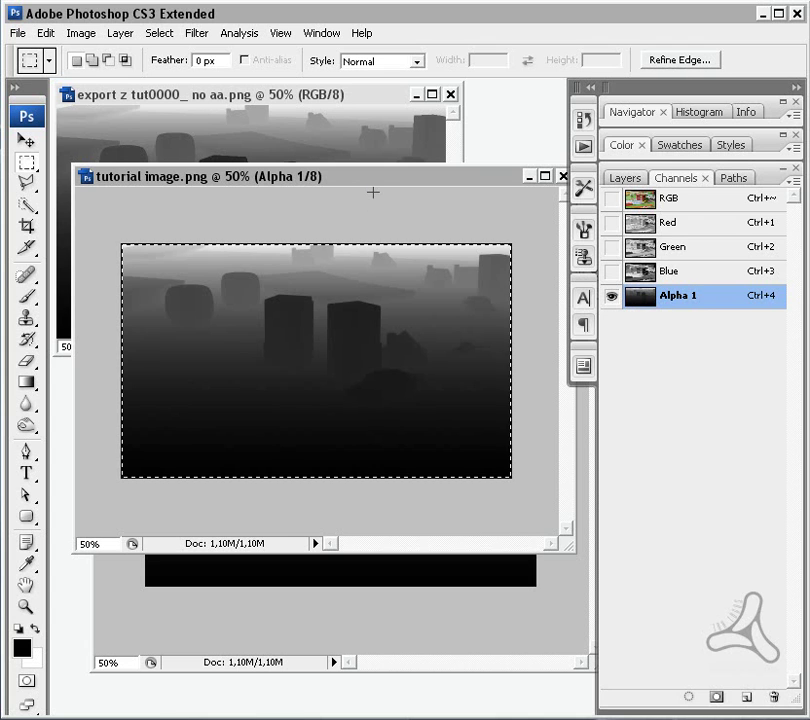
pyautogui.hotkey('ctrl', 'd')
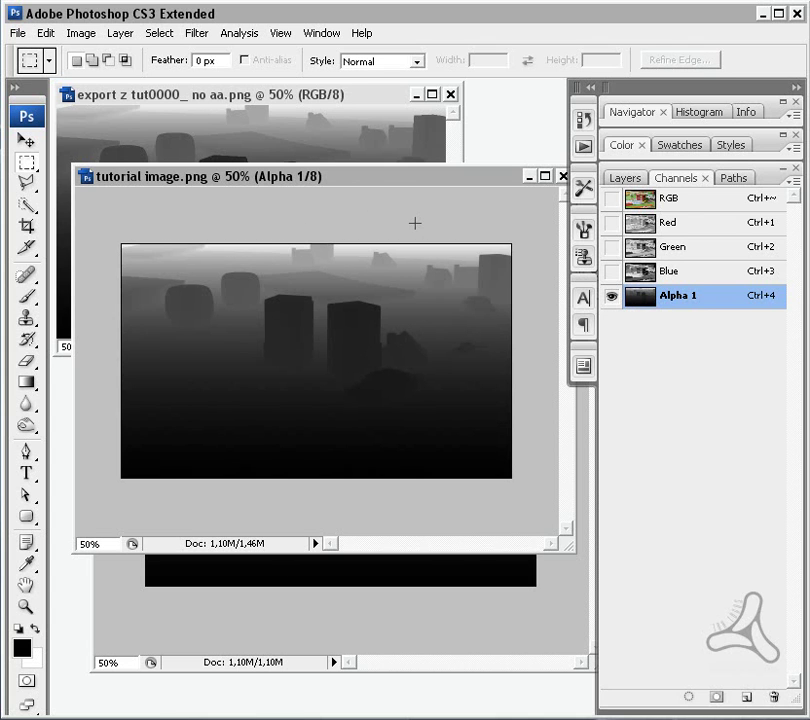
# Return to the RGB composite, zoom to 100% and fill the workspace with the image
pyautogui.click(683, 200)
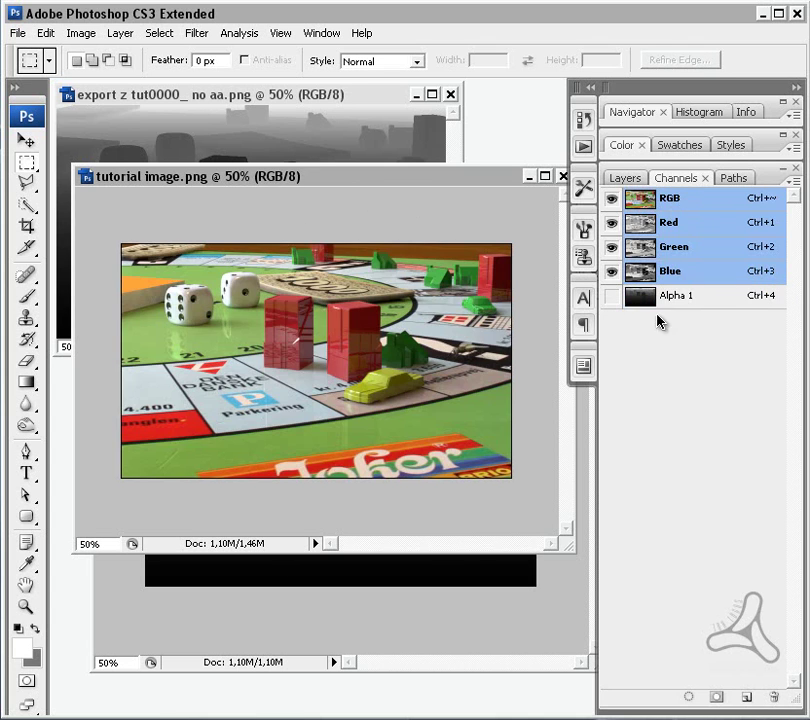
pyautogui.moveTo(574, 549); pyautogui.dragTo(661, 637)
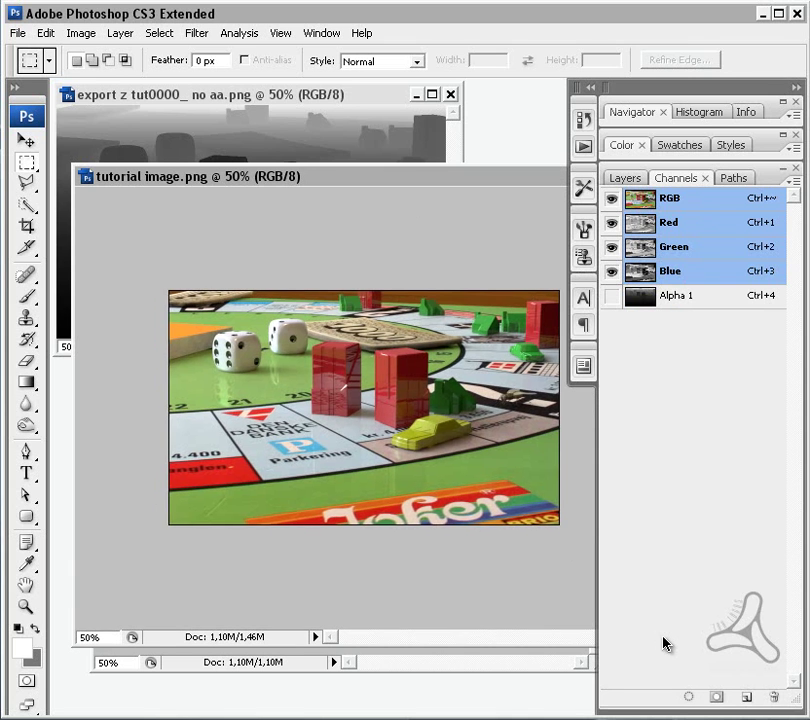
pyautogui.hotkey('ctrl', '+')
pyautogui.hotkey('ctrl', '+')
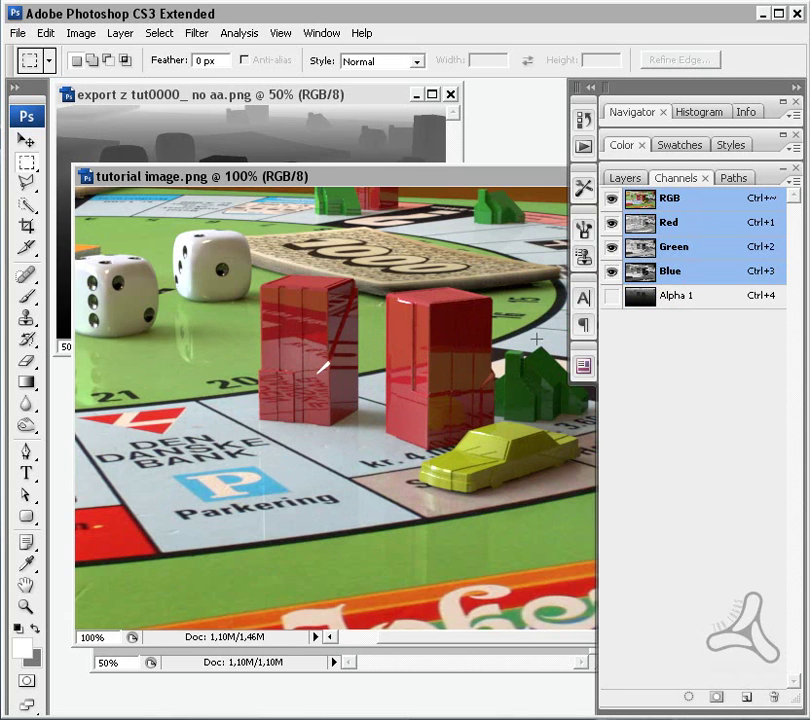
pyautogui.click(797, 90)
pyautogui.moveTo(488, 177); pyautogui.dragTo(468, 103)
pyautogui.moveTo(645, 557); pyautogui.dragTo(796, 698)
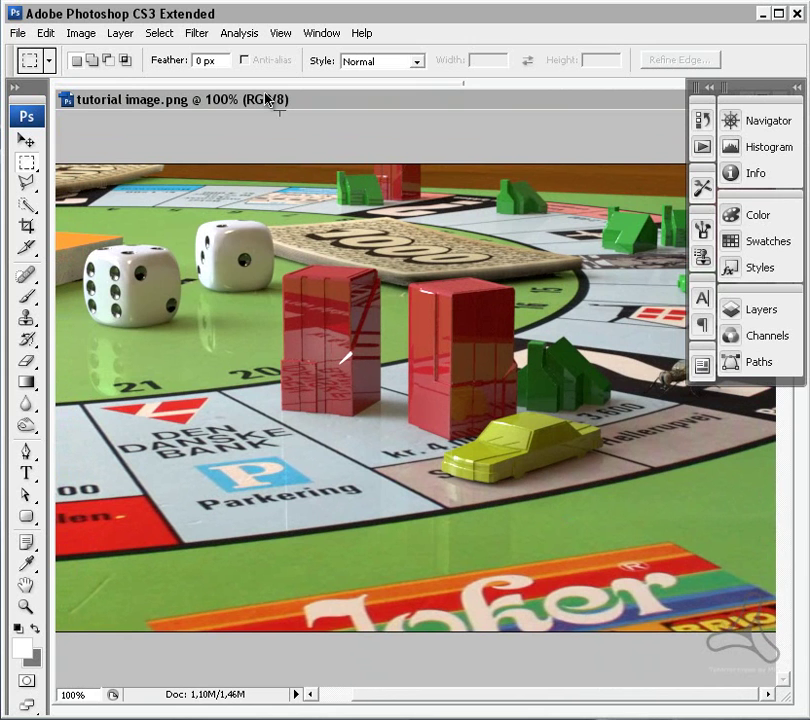
# Open Filter > Blur > Lens Blur on tutorial image.png and reposition its dialog
pyautogui.click(200, 33)
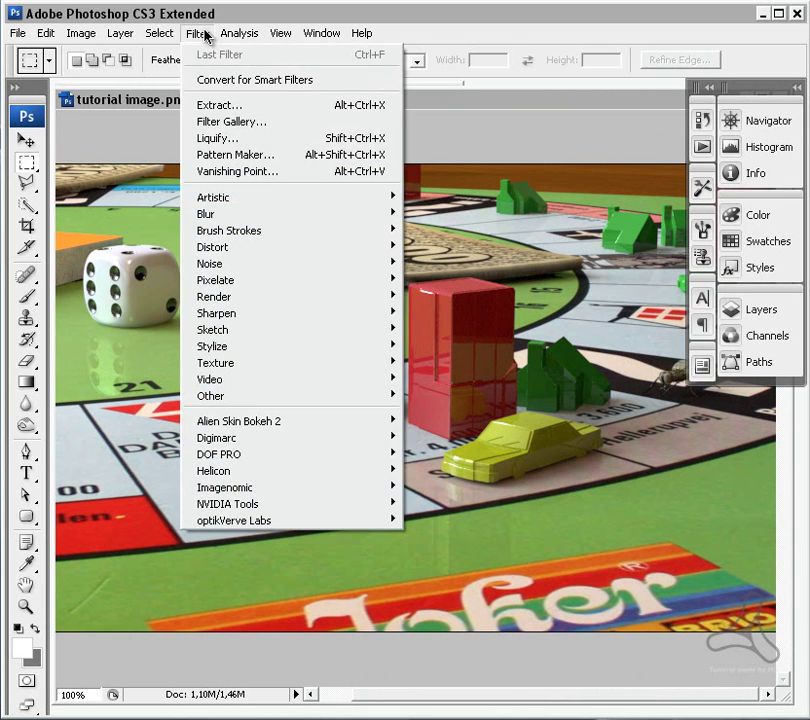
pyautogui.moveTo(297, 217)
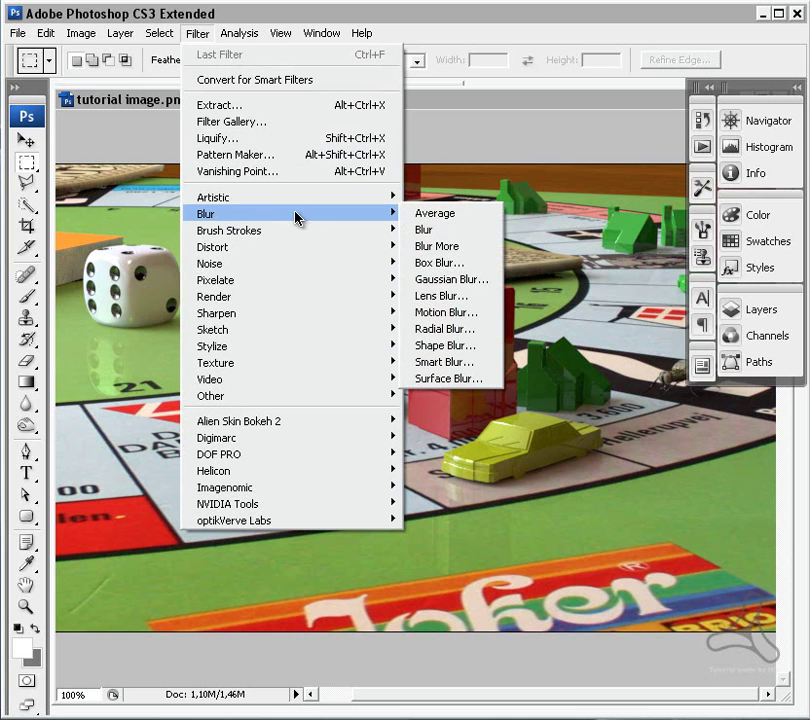
pyautogui.click(485, 297)
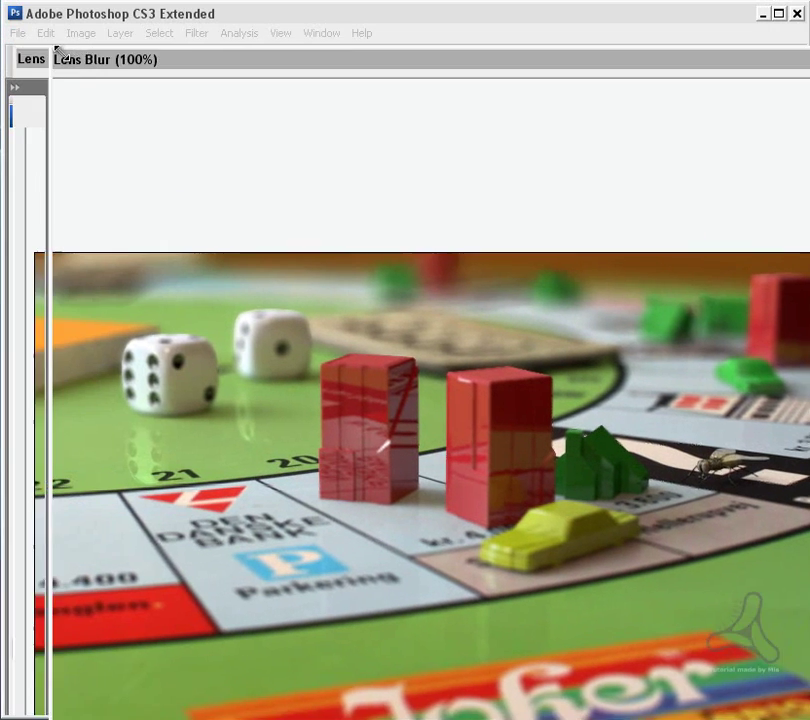
pyautogui.moveTo(60, 56); pyautogui.dragTo(200, 222)
pyautogui.moveTo(275, 223); pyautogui.dragTo(103, 43)
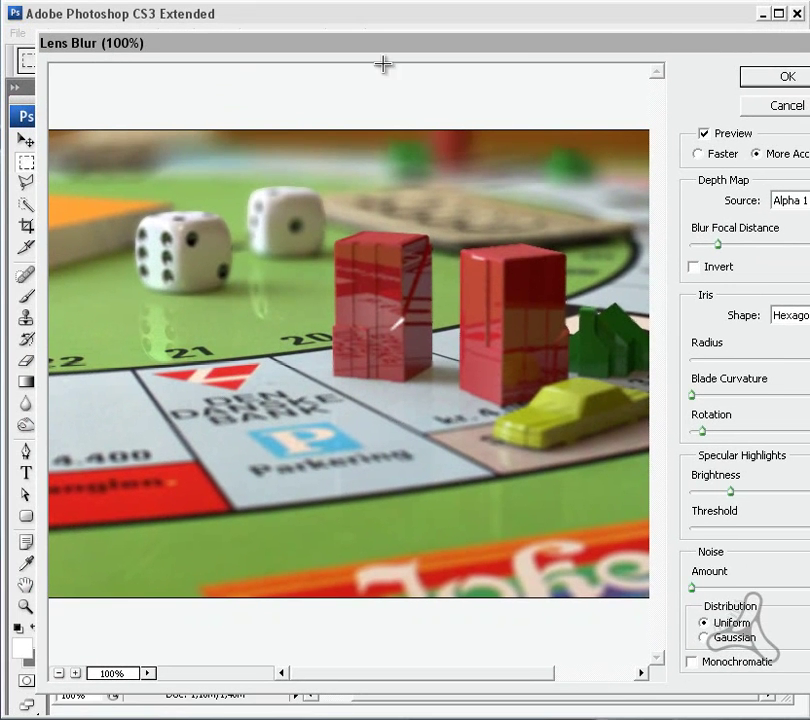
# Switch the Lens Blur preview to More Accurate and use Alpha 1 as the depth map source
pyautogui.moveTo(527, 47); pyautogui.dragTo(467, 46)
pyautogui.moveTo(343, 676); pyautogui.dragTo(431, 676)
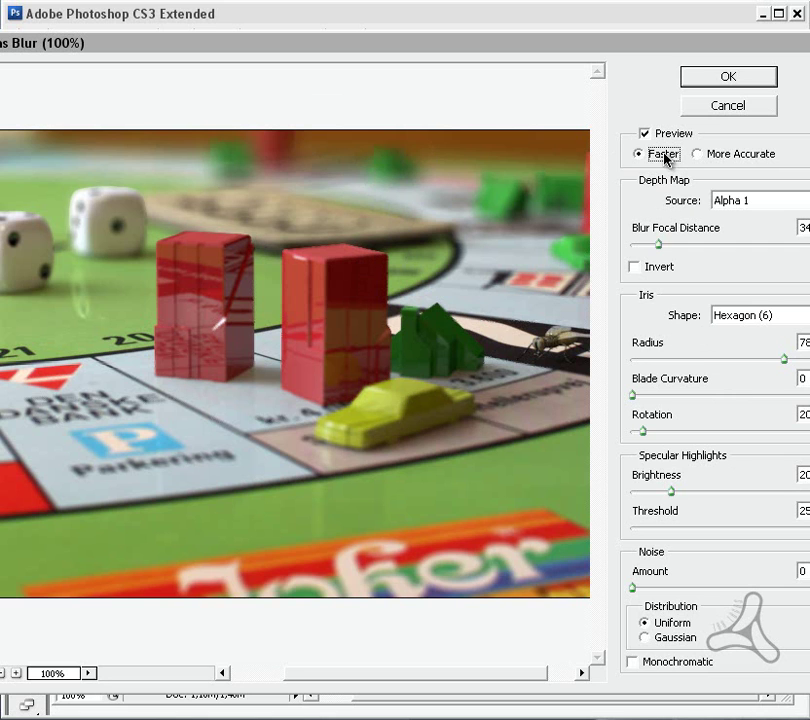
pyautogui.click(710, 157)
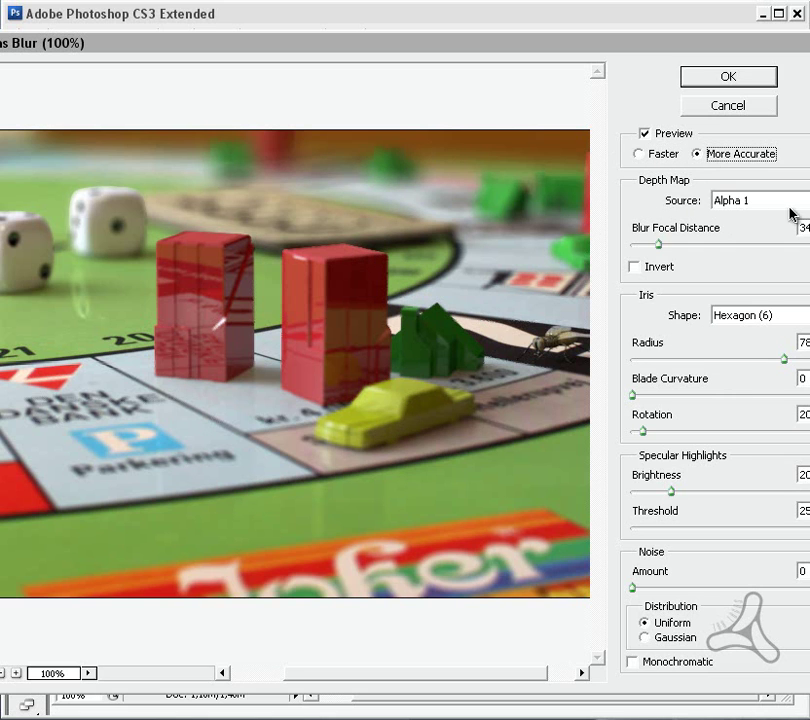
pyautogui.click(751, 204)
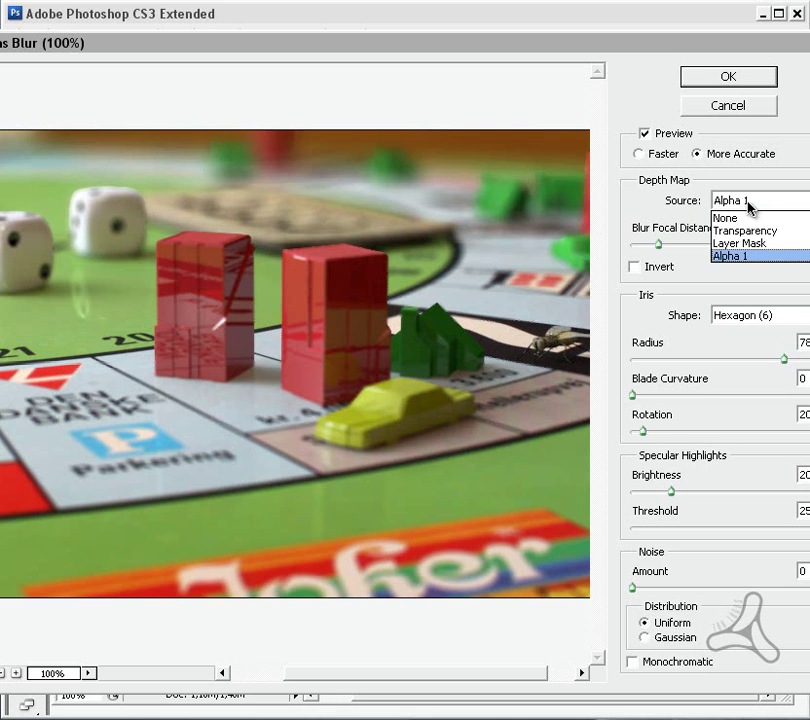
pyautogui.click(760, 257)
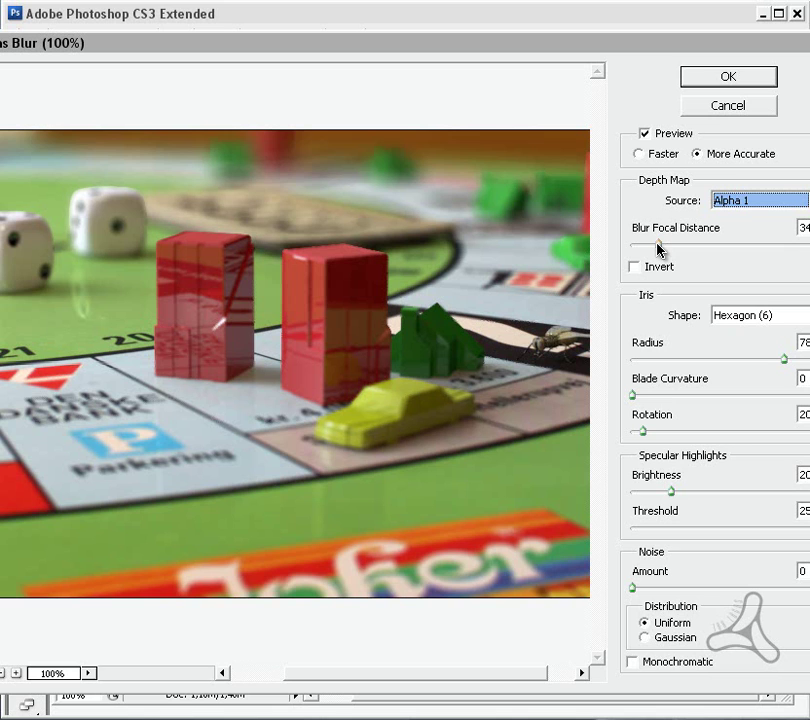
# Adjust the Blur Focal Distance and Radius sliders so the houses and car stay sharp (22, 52)
pyautogui.moveTo(658, 249); pyautogui.dragTo(647, 251)
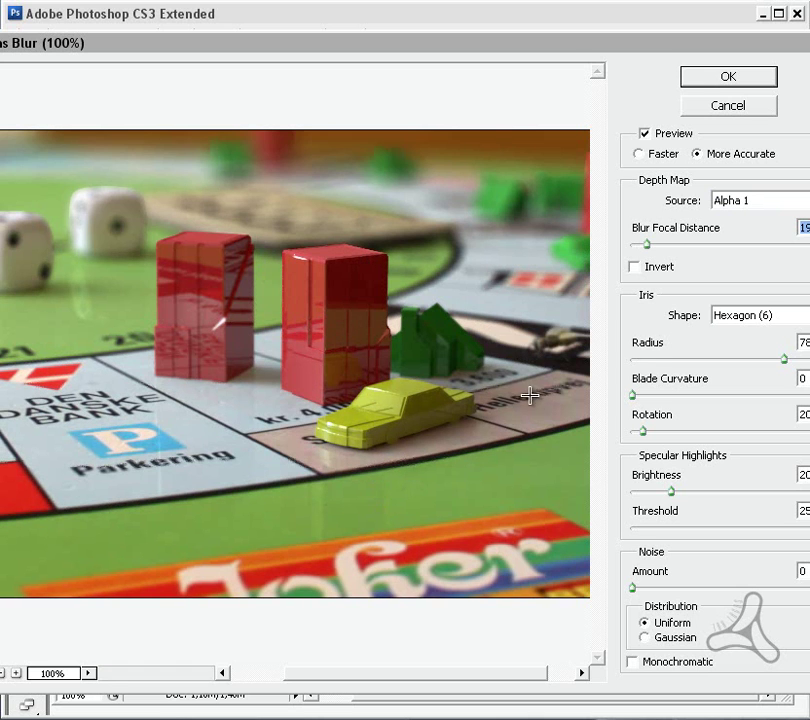
pyautogui.moveTo(653, 248); pyautogui.dragTo(674, 250)
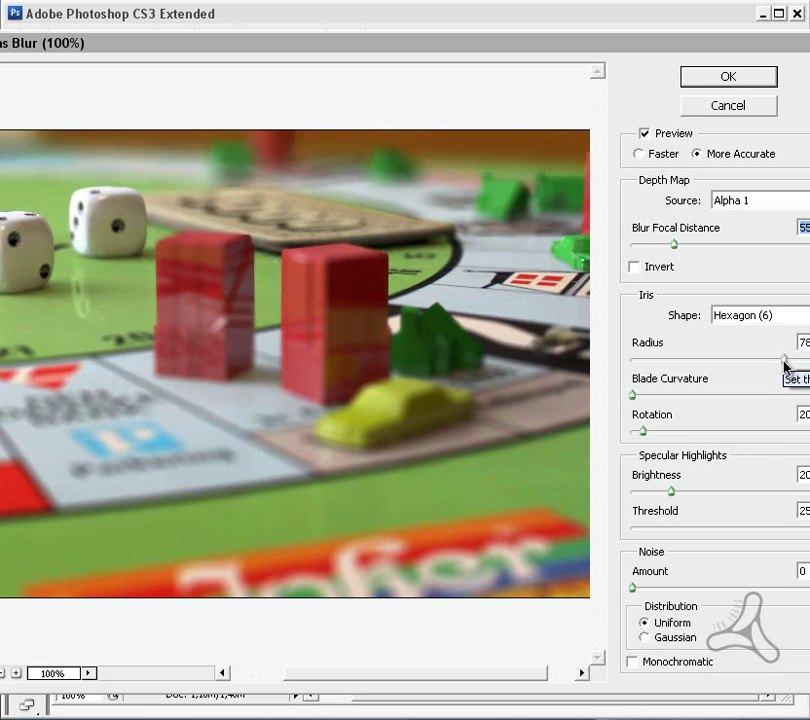
pyautogui.moveTo(785, 361); pyautogui.dragTo(781, 361)
pyautogui.click(683, 360)
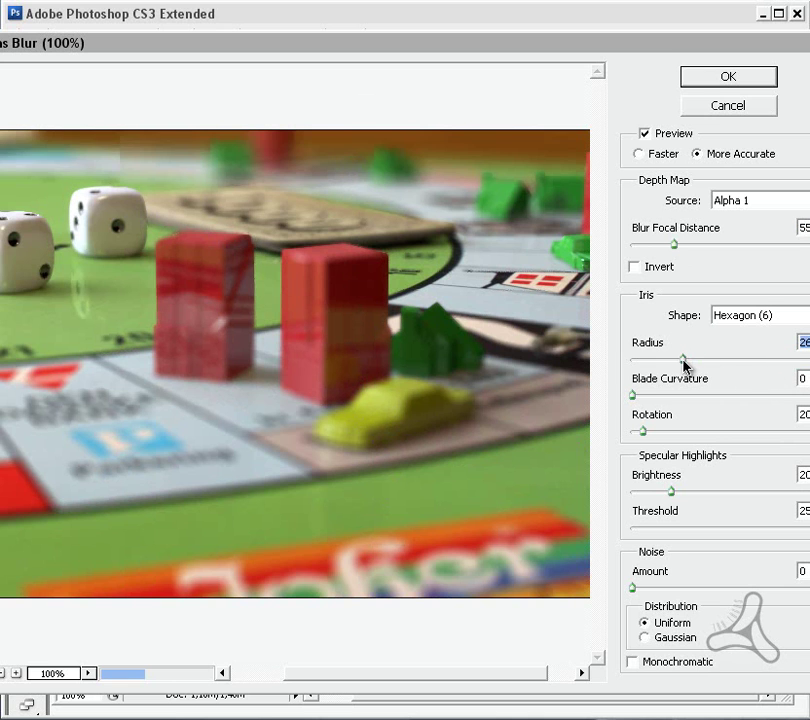
pyautogui.moveTo(684, 362); pyautogui.dragTo(690, 363)
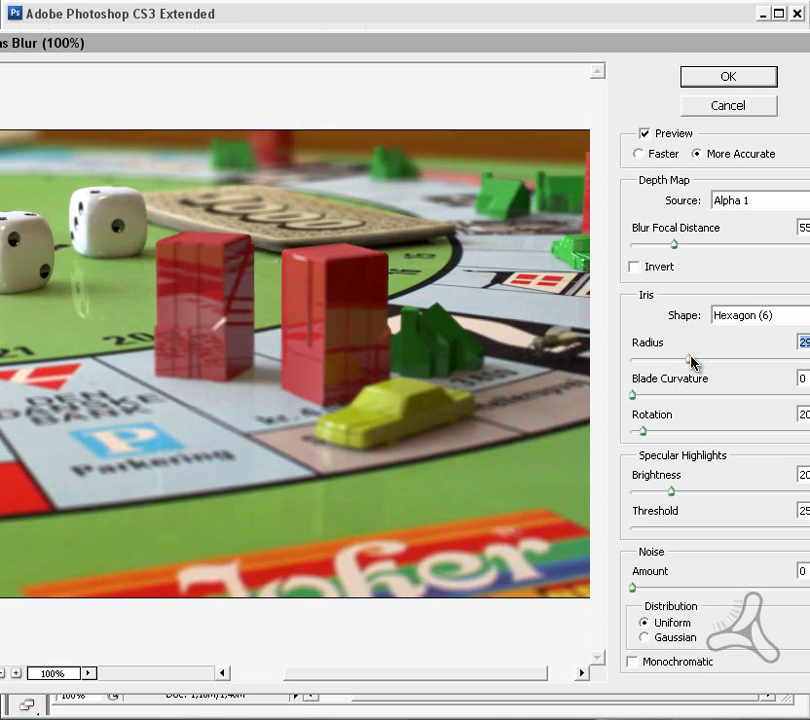
pyautogui.moveTo(689, 361); pyautogui.dragTo(735, 366)
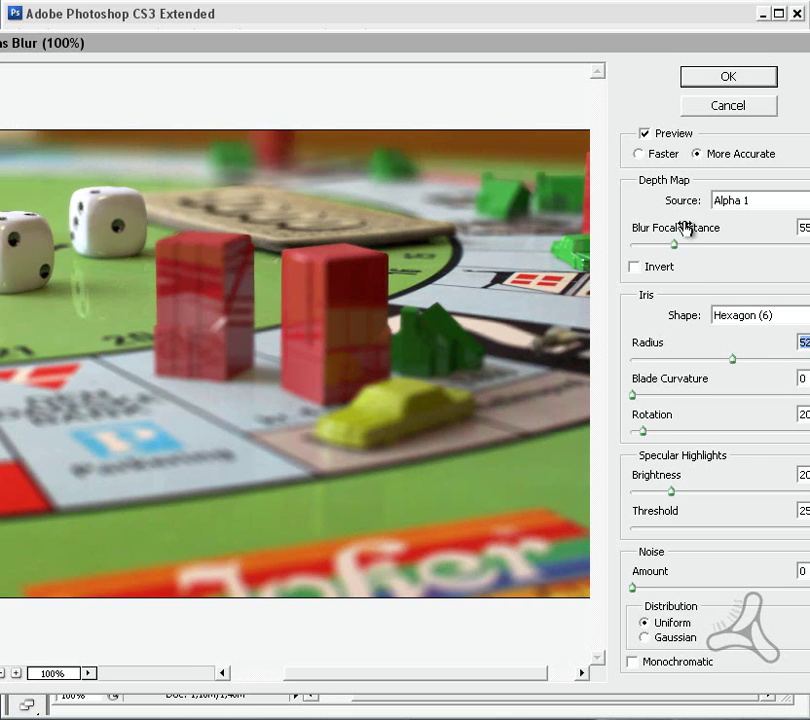
pyautogui.moveTo(677, 248); pyautogui.dragTo(659, 250)
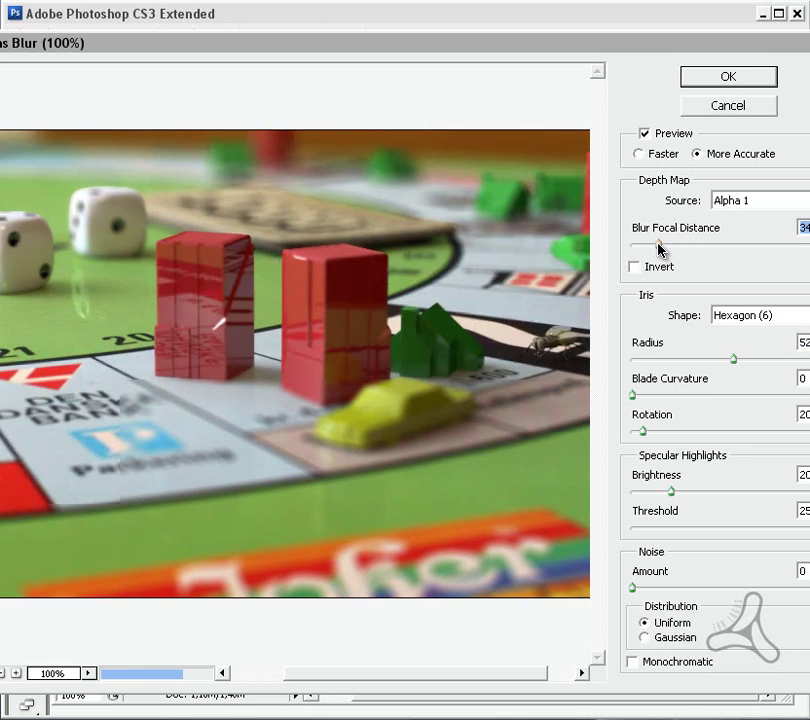
pyautogui.moveTo(659, 248); pyautogui.dragTo(651, 248)
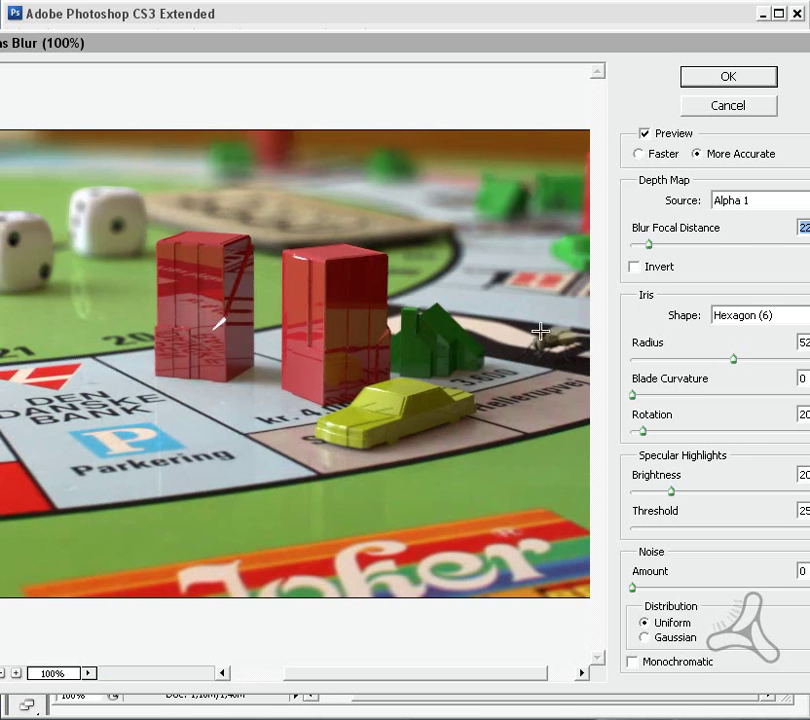
# Push the blur focal distance out to 97 and reduce the radius to 28
pyautogui.click(732, 246)
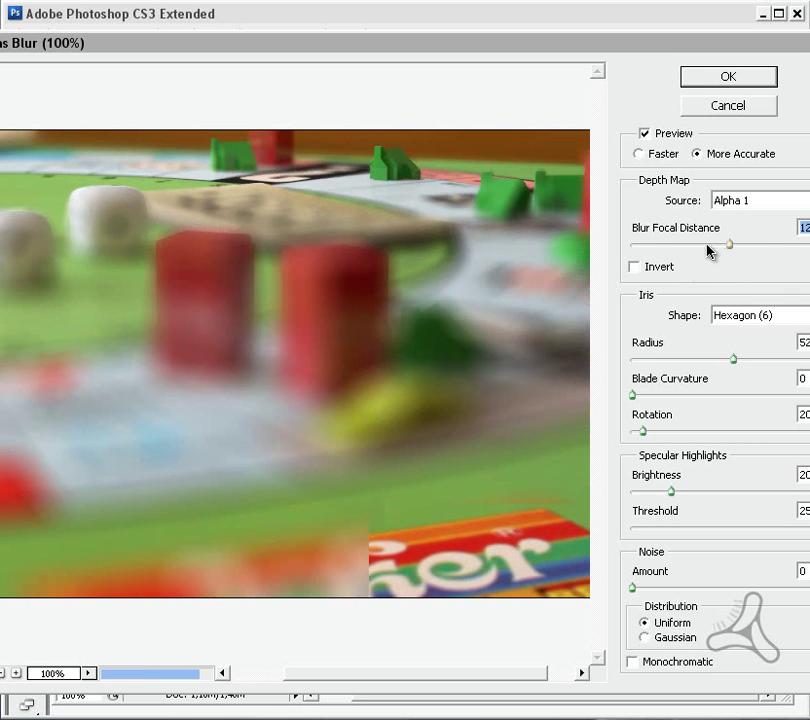
pyautogui.click(703, 247)
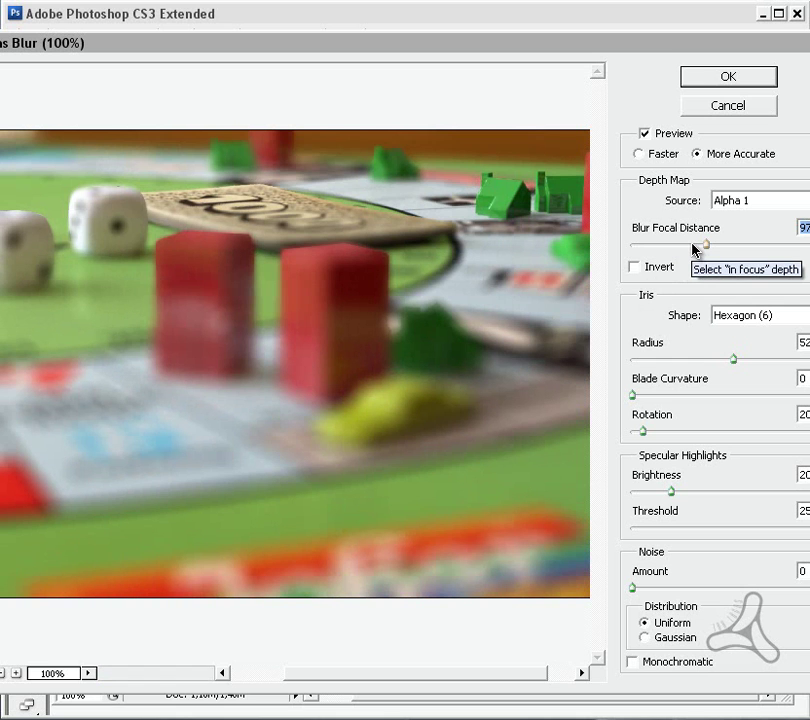
pyautogui.click(687, 359)
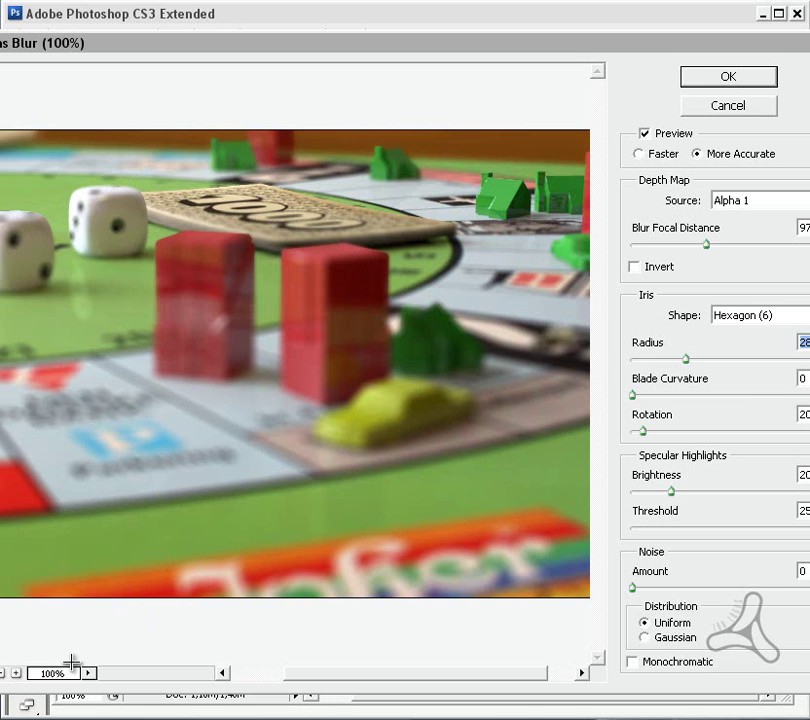
# Zoom the preview to 200% and back to 100%, then cancel the Lens Blur
pyautogui.click(16, 673)
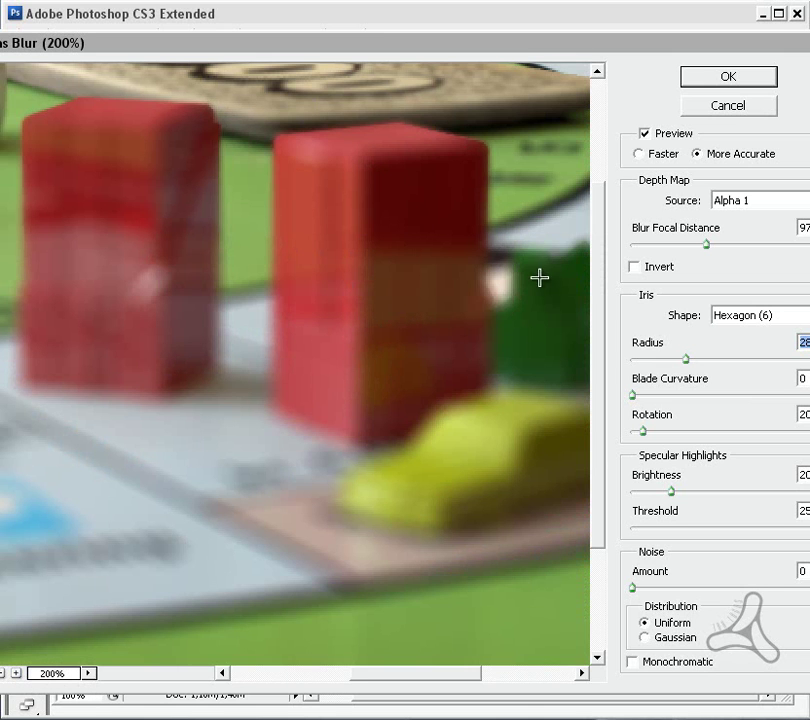
pyautogui.click(3, 675)
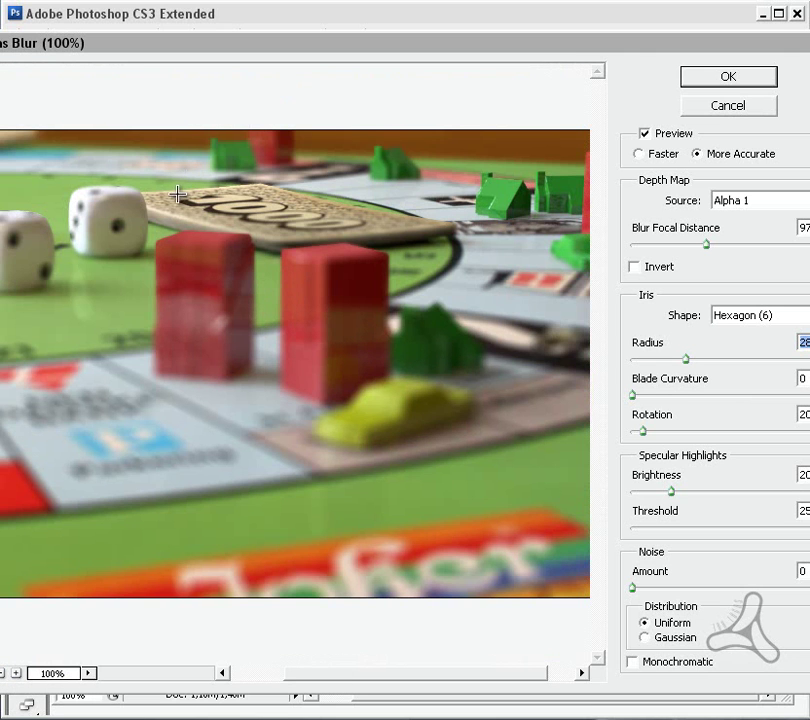
pyautogui.click(742, 110)
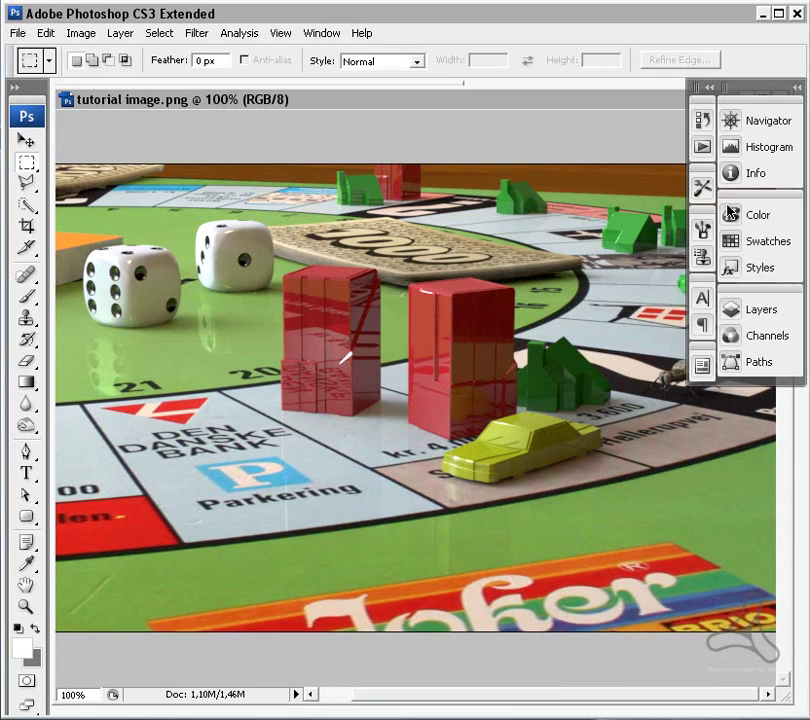
# Delete the render's old Alpha 1 channel from the Channels panel
pyautogui.click(767, 335)
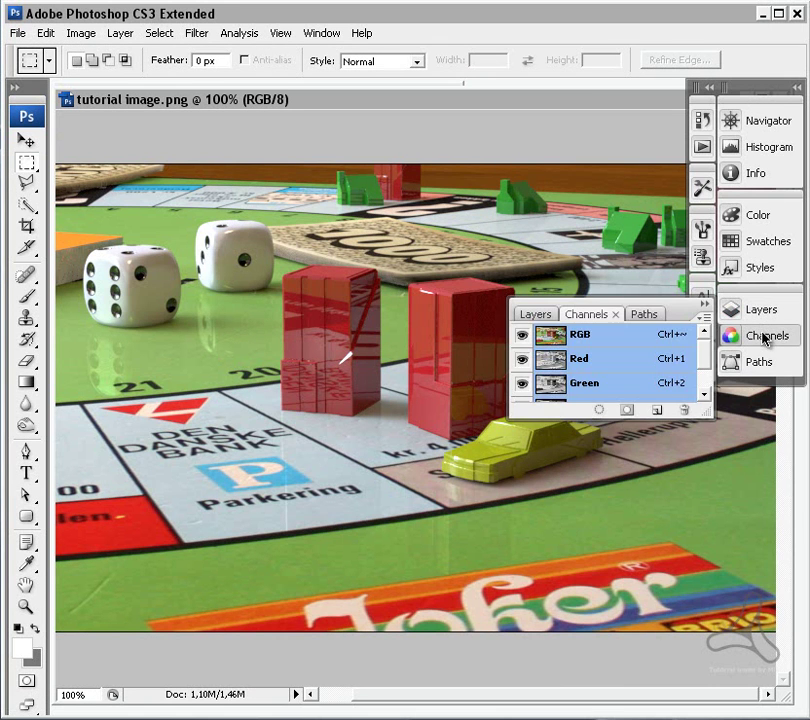
pyautogui.moveTo(706, 412); pyautogui.dragTo(720, 561)
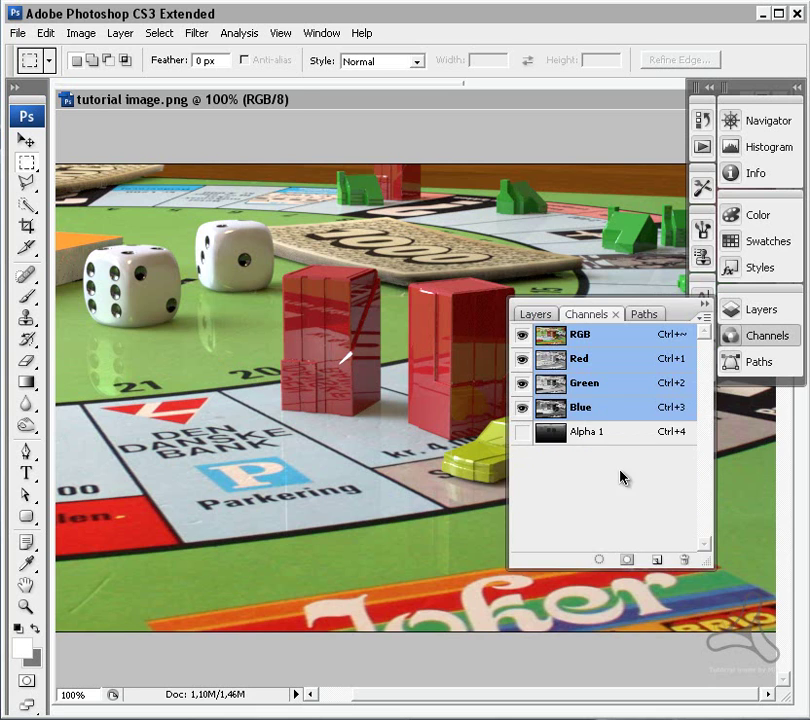
pyautogui.click(593, 433)
pyautogui.moveTo(551, 446); pyautogui.dragTo(686, 563)
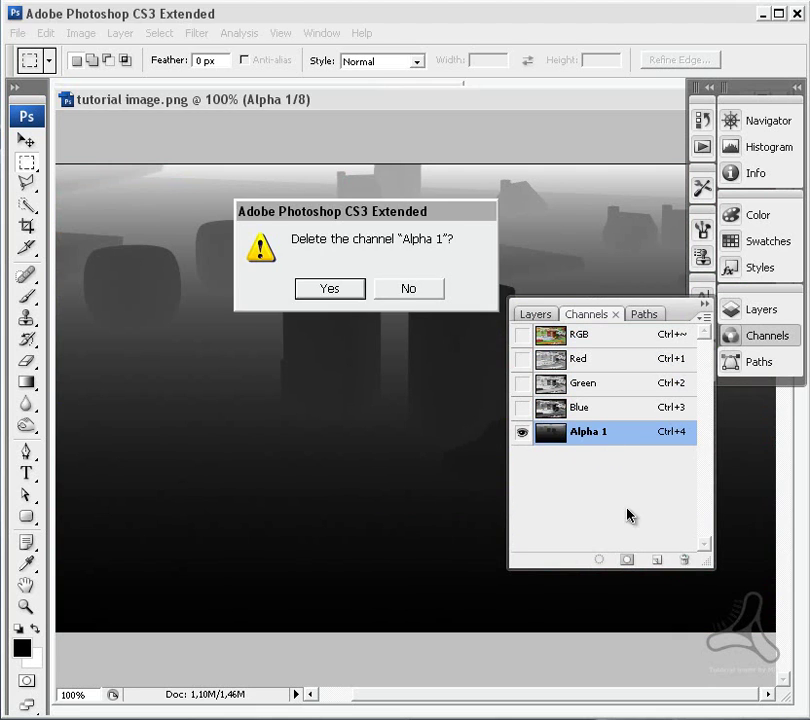
pyautogui.click(345, 292)
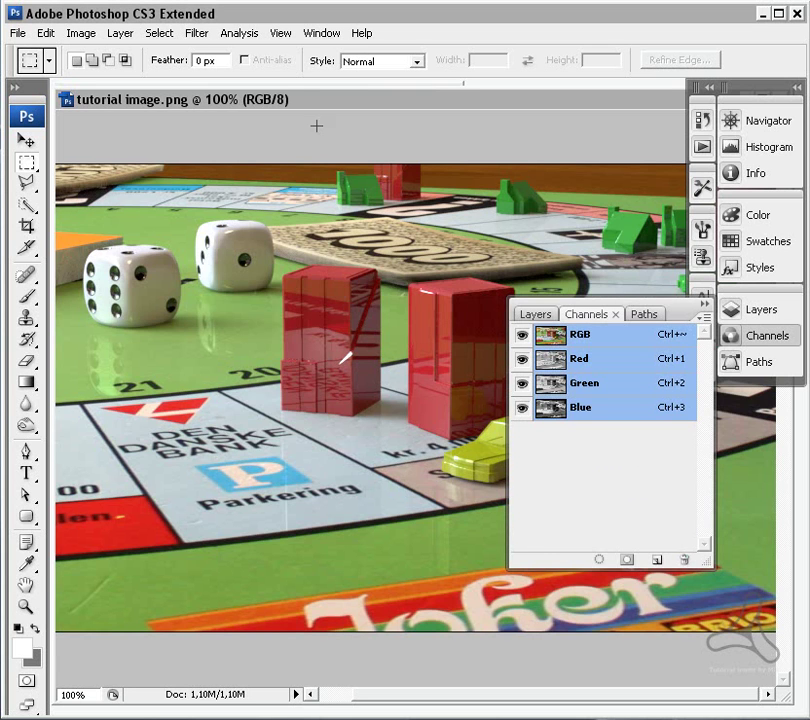
# In the z-depth export at 100%, create a new Alpha 1 channel and paste the depth image in
pyautogui.moveTo(334, 99); pyautogui.dragTo(338, 220)
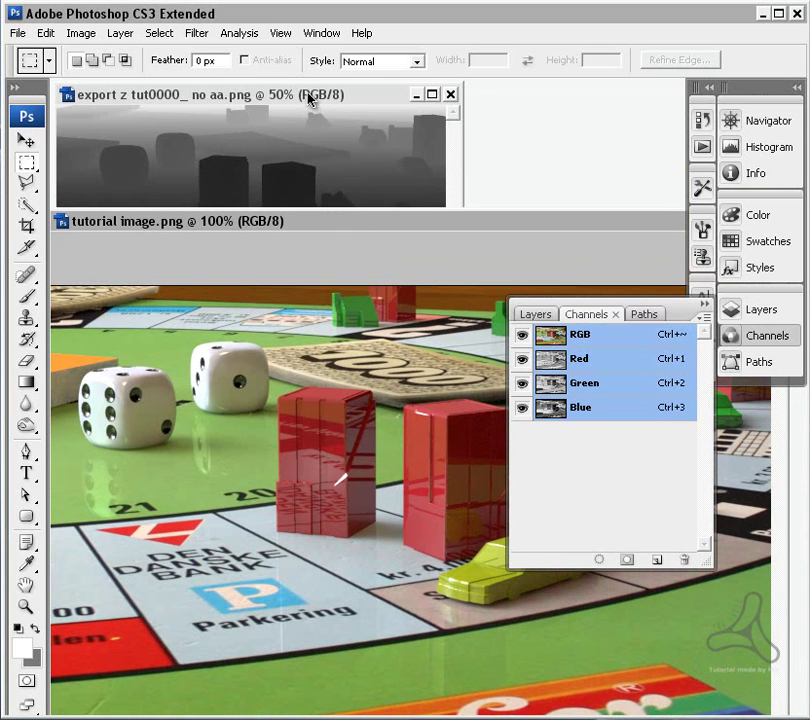
pyautogui.click(310, 101)
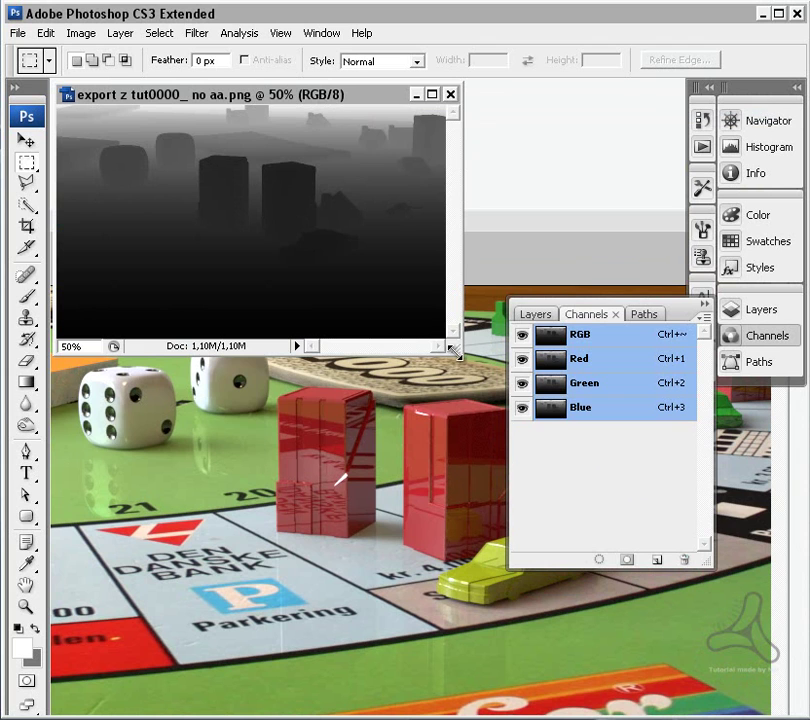
pyautogui.hotkey('ctrl', 'alt', '0')
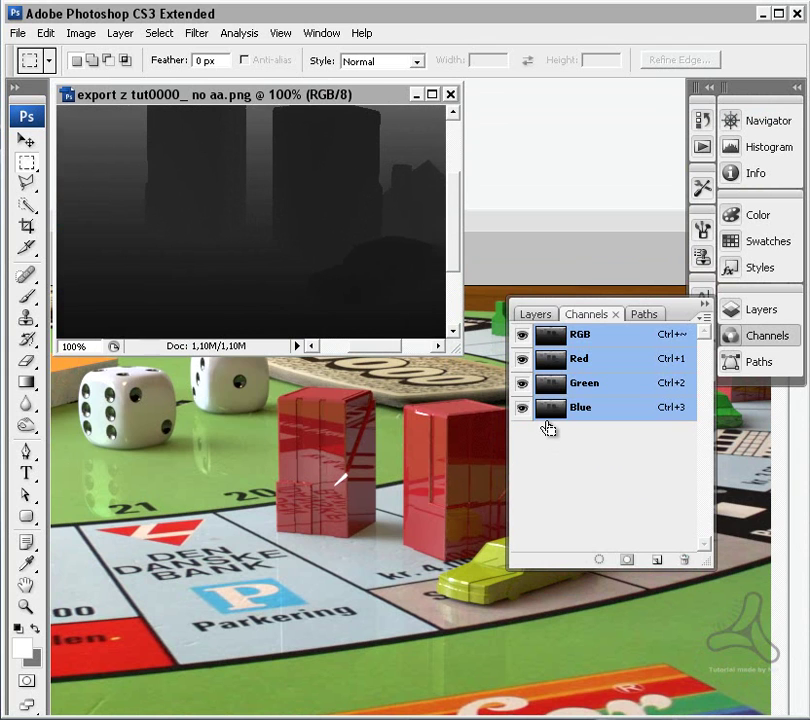
pyautogui.scroll(3, 440, 225)
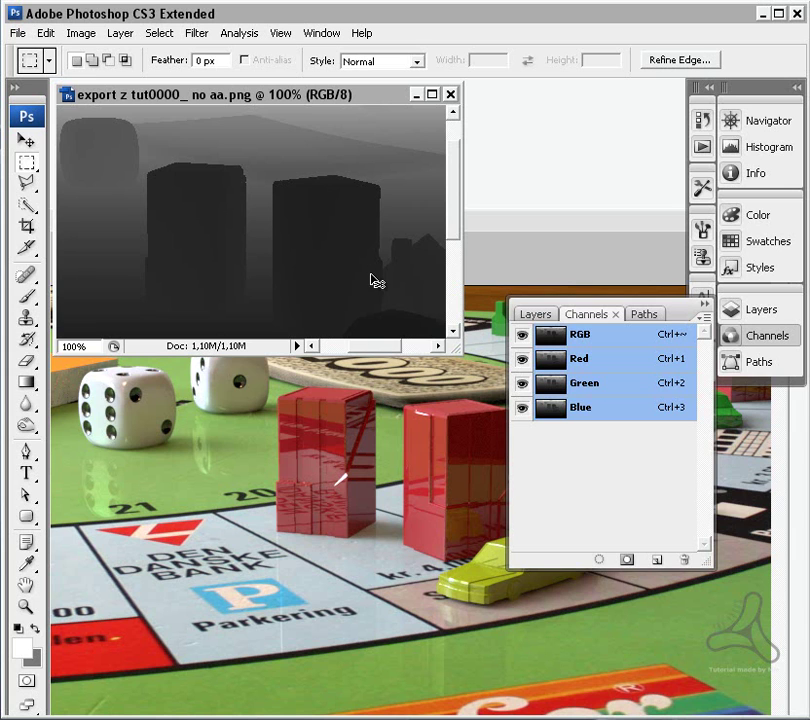
pyautogui.click(588, 410)
pyautogui.click(658, 557)
pyautogui.hotkey('ctrl', 'v')
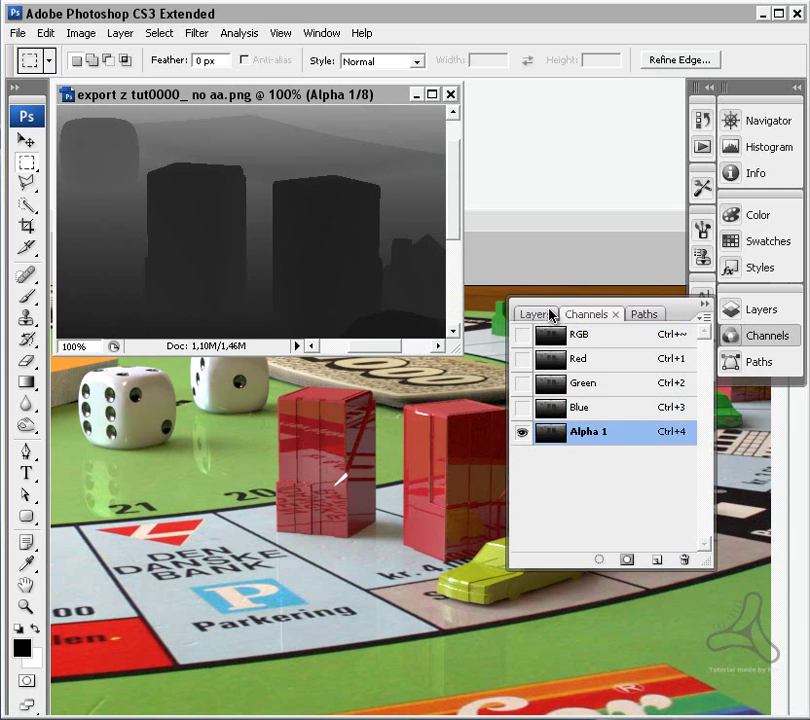
# Return the export to its RGB view and bring the board-game render back on top
pyautogui.click(792, 88)
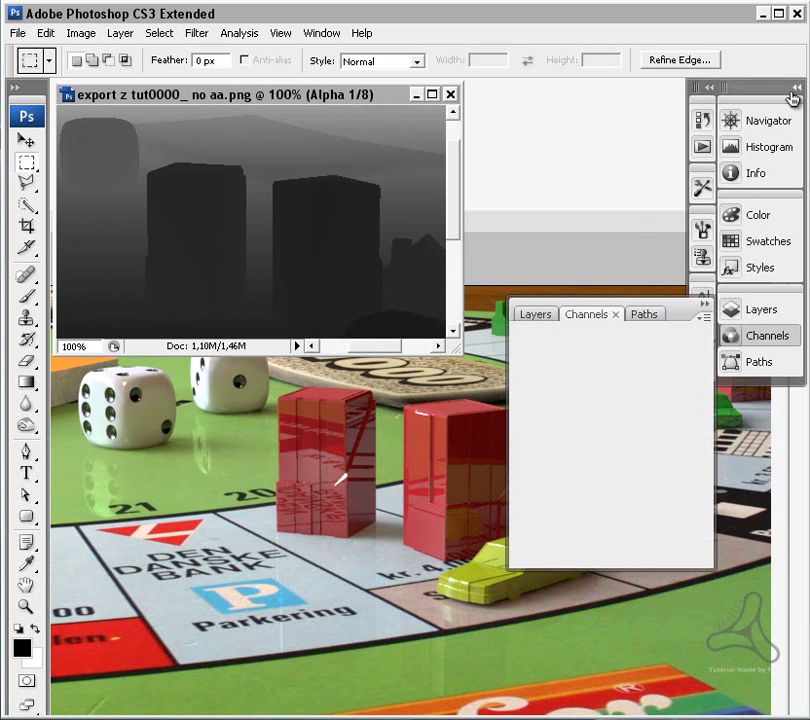
pyautogui.click(797, 88)
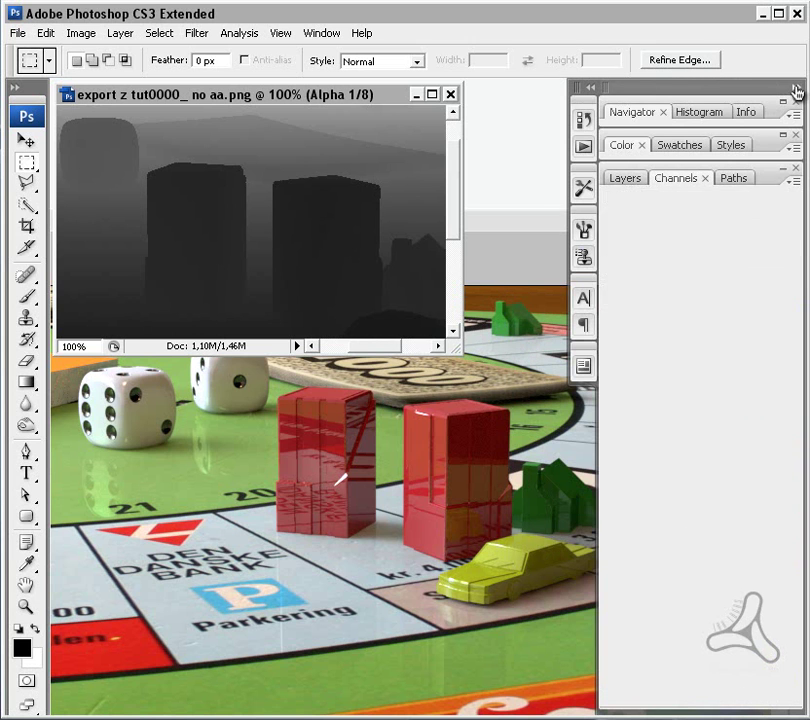
pyautogui.click(787, 92)
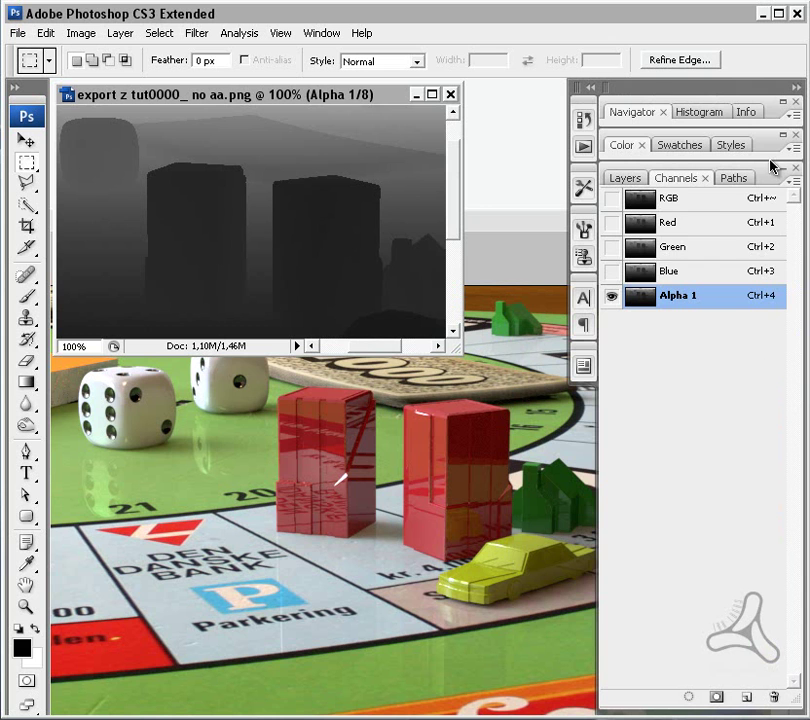
pyautogui.click(698, 200)
pyautogui.click(797, 88)
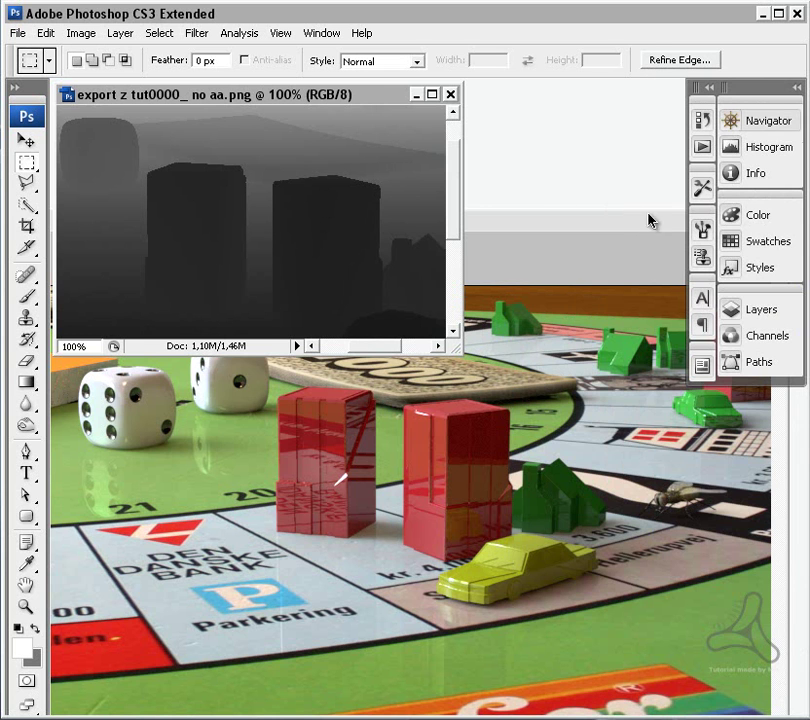
pyautogui.click(650, 222)
pyautogui.moveTo(535, 232); pyautogui.dragTo(545, 104)
pyautogui.click(214, 36)
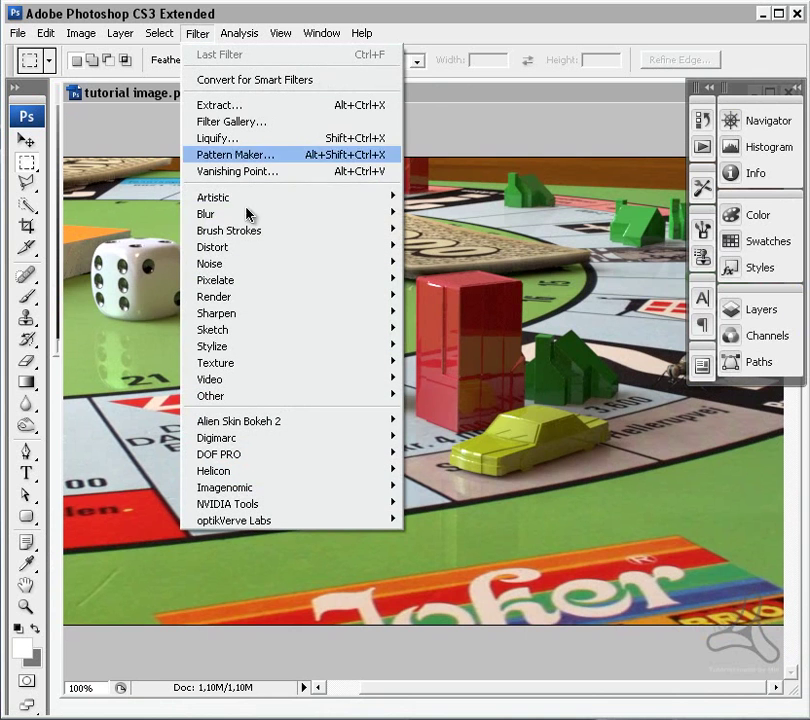
pyautogui.moveTo(254, 216)
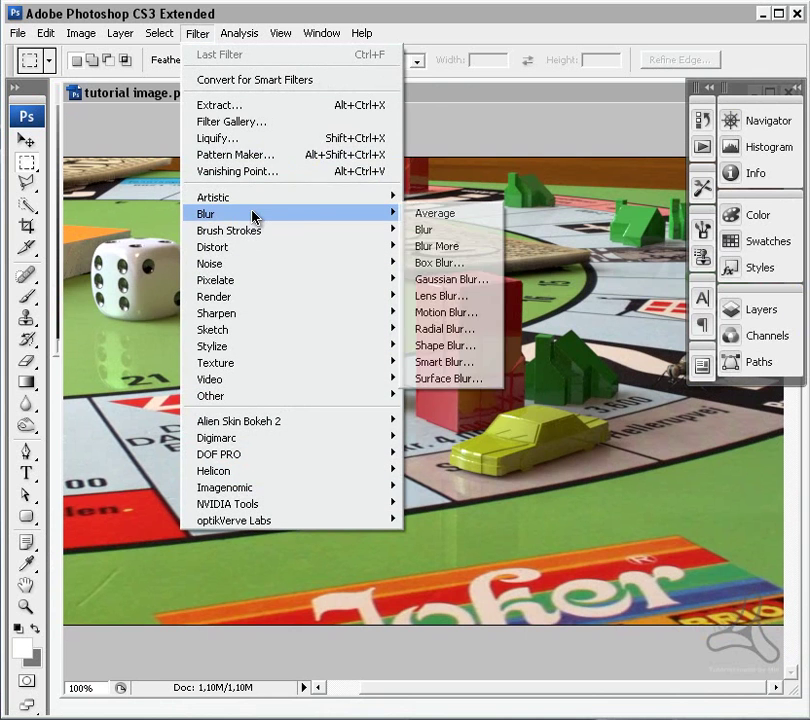
pyautogui.click(470, 298)
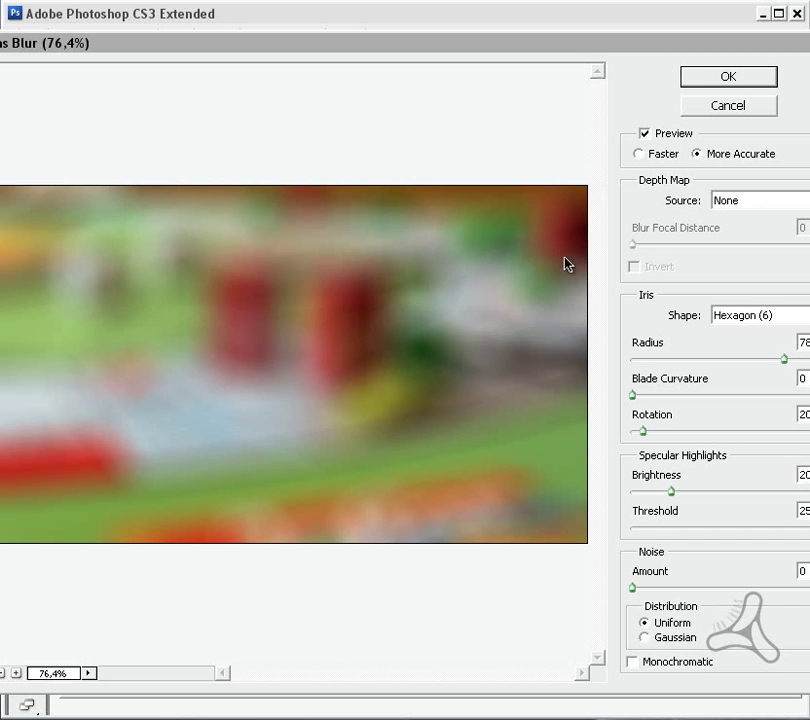
pyautogui.click(800, 200)
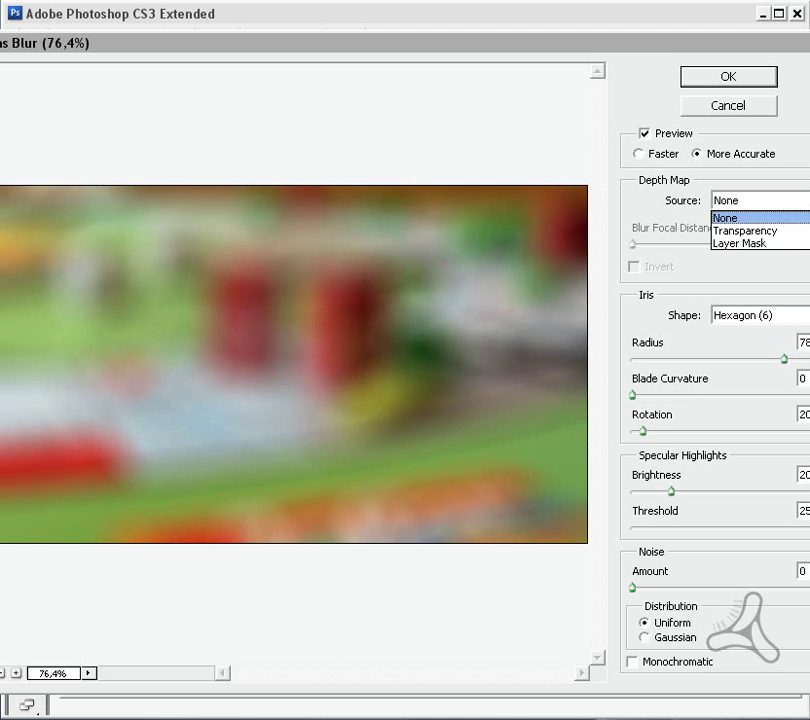
pyautogui.press('Return')
pyautogui.click(748, 105)
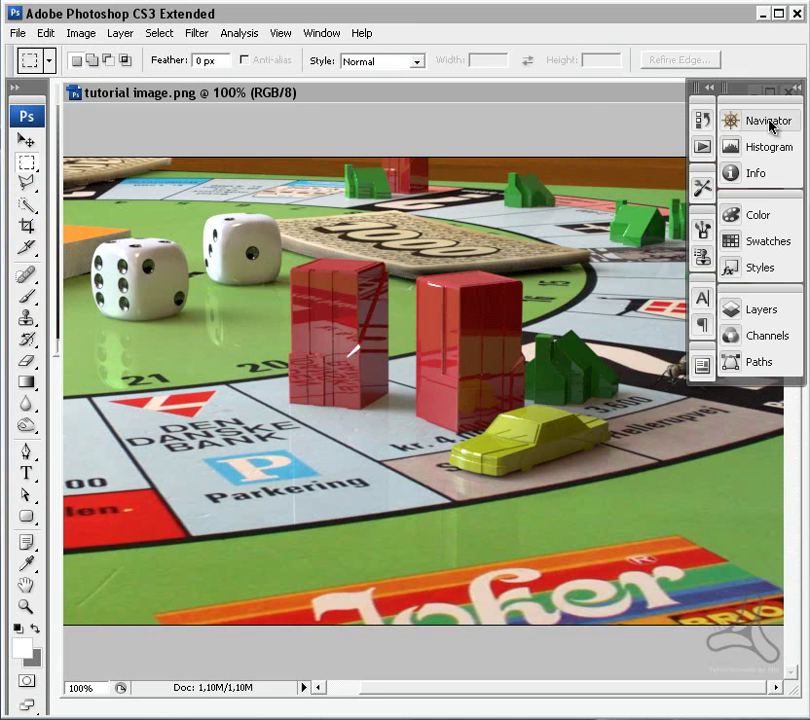
# Create a new Alpha 1 channel in the render and paste the depth map into it
pyautogui.click(756, 334)
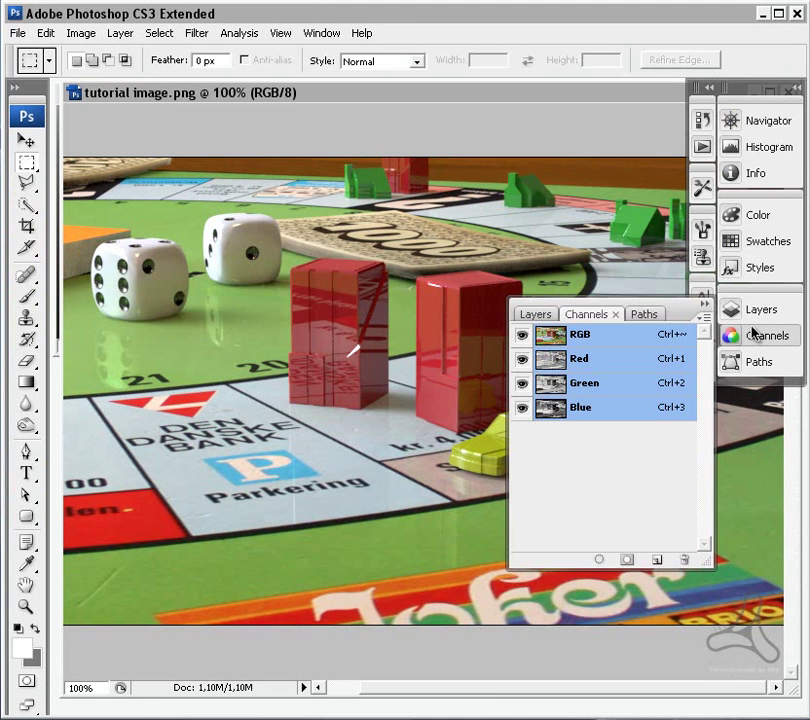
pyautogui.click(541, 316)
pyautogui.click(588, 314)
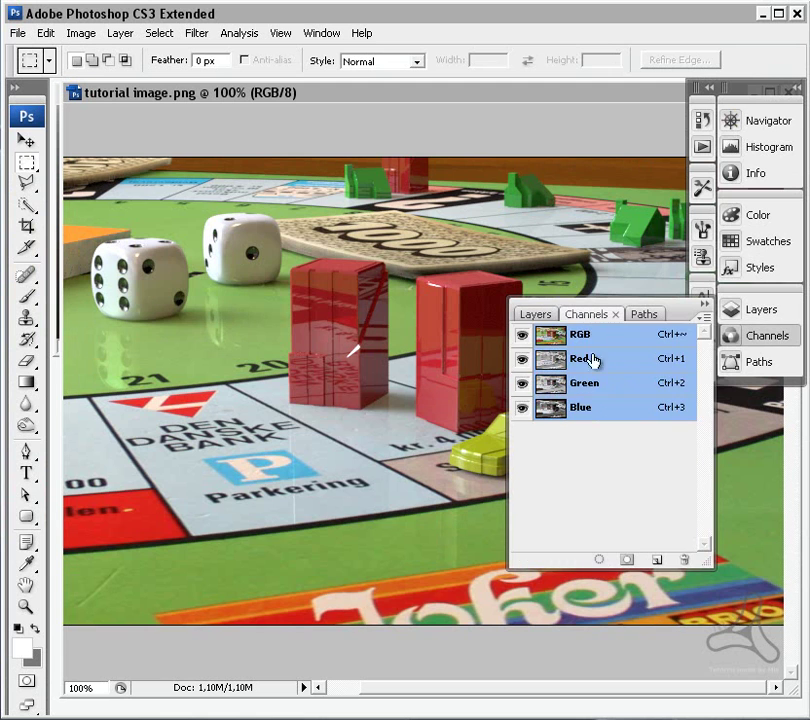
pyautogui.click(584, 408)
pyautogui.click(656, 561)
pyautogui.hotkey('ctrl', 'v')
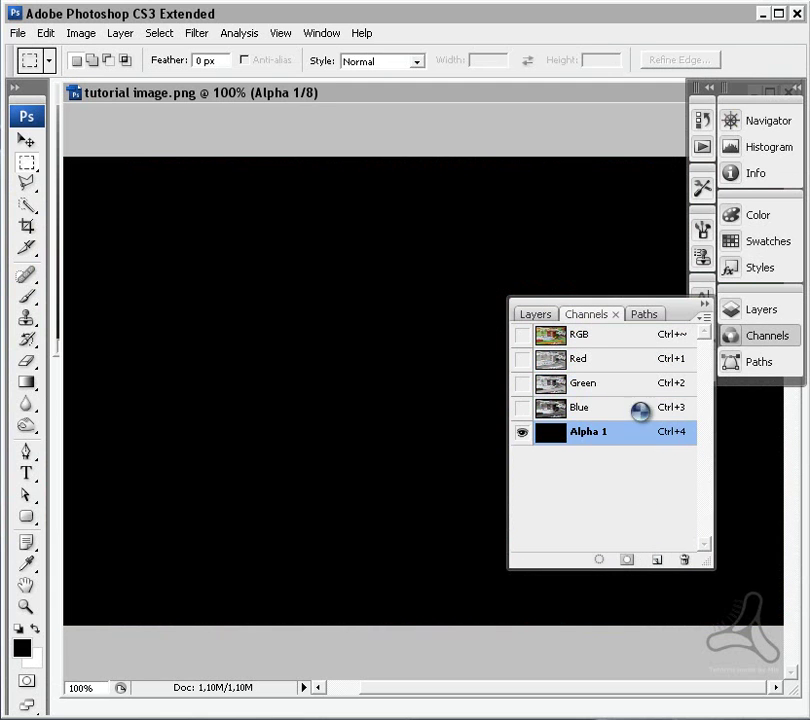
# Return to the RGB composite and the Layers list, and collapse the panel dock
pyautogui.click(581, 339)
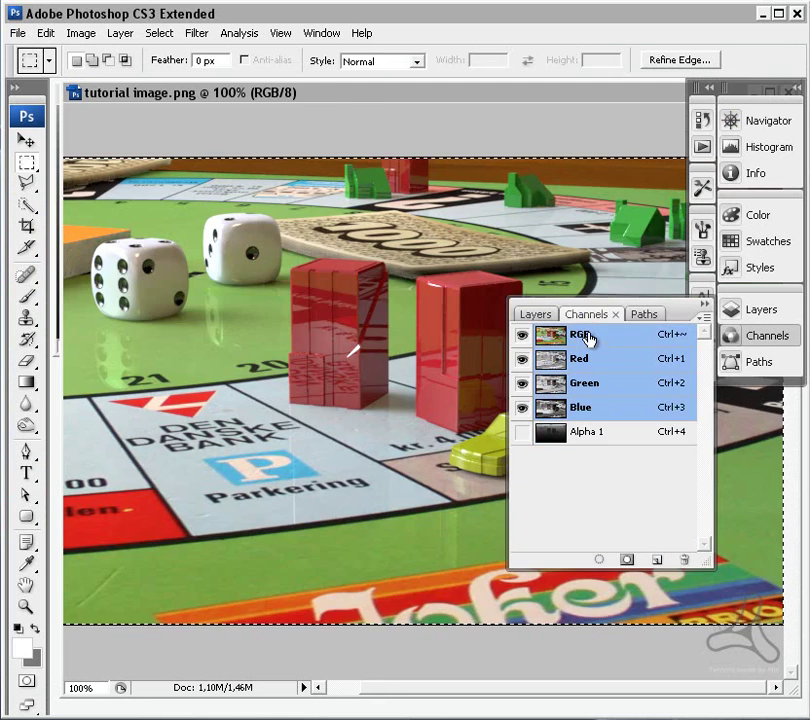
pyautogui.click(548, 316)
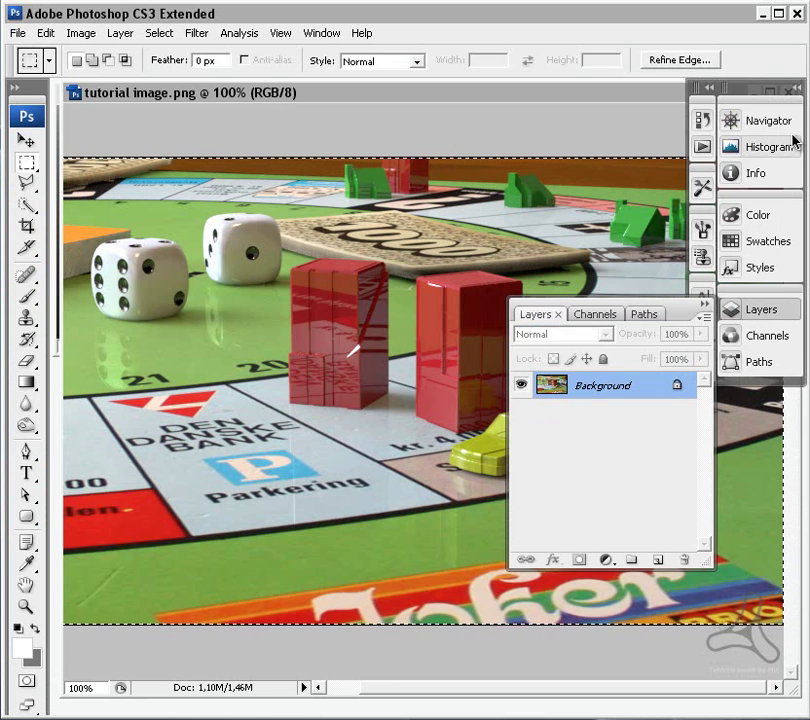
pyautogui.click(795, 89)
pyautogui.click(793, 90)
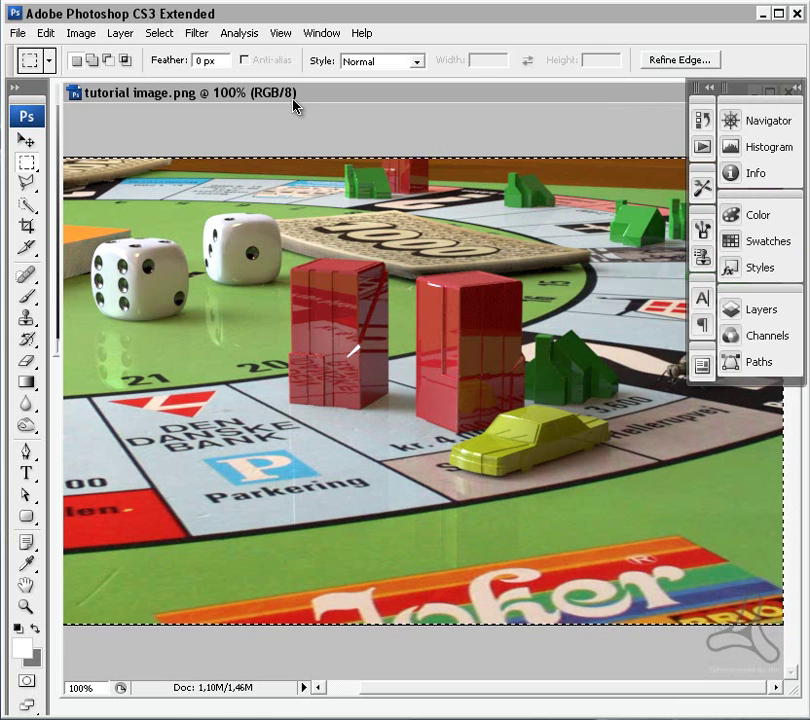
pyautogui.click(199, 33)
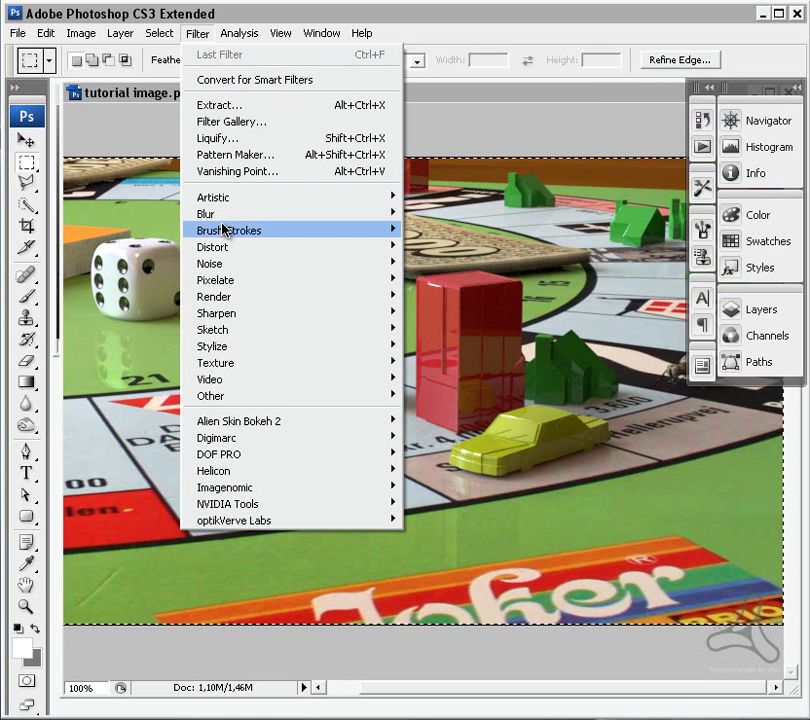
# Open the Lens Blur filter and zoom its preview to 200%
pyautogui.moveTo(300, 214)
pyautogui.click(465, 294)
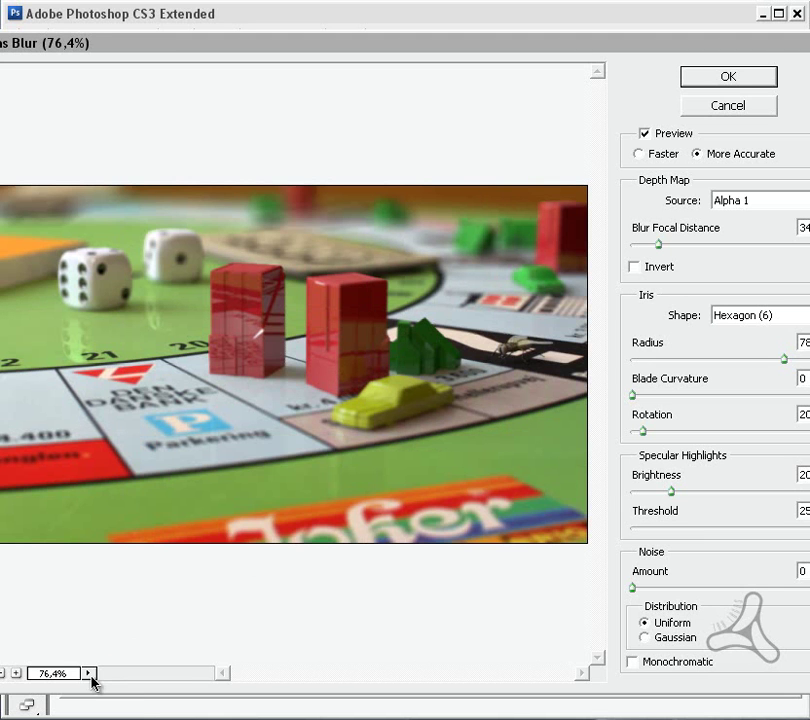
pyautogui.click(18, 674)
pyautogui.click(18, 674)
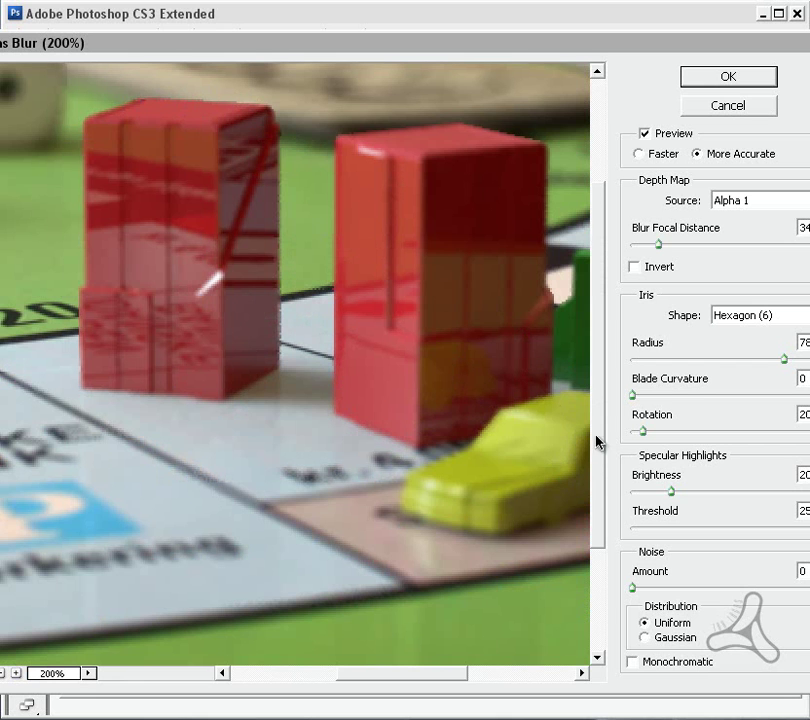
# Pan and magnify the blur preview to 300% to inspect it, then close the dialog
pyautogui.moveTo(597, 441); pyautogui.dragTo(597, 383)
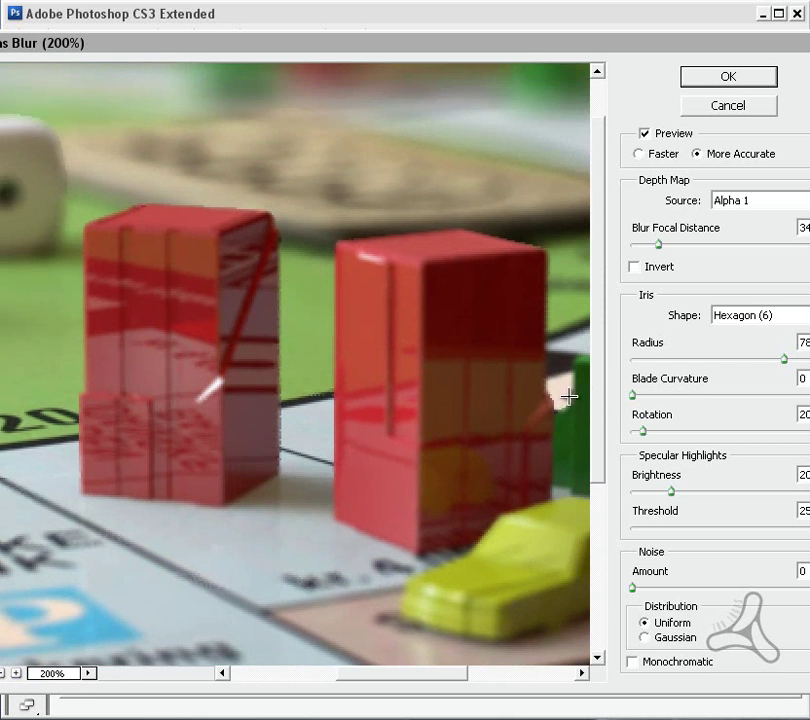
pyautogui.moveTo(427, 675); pyautogui.dragTo(289, 605)
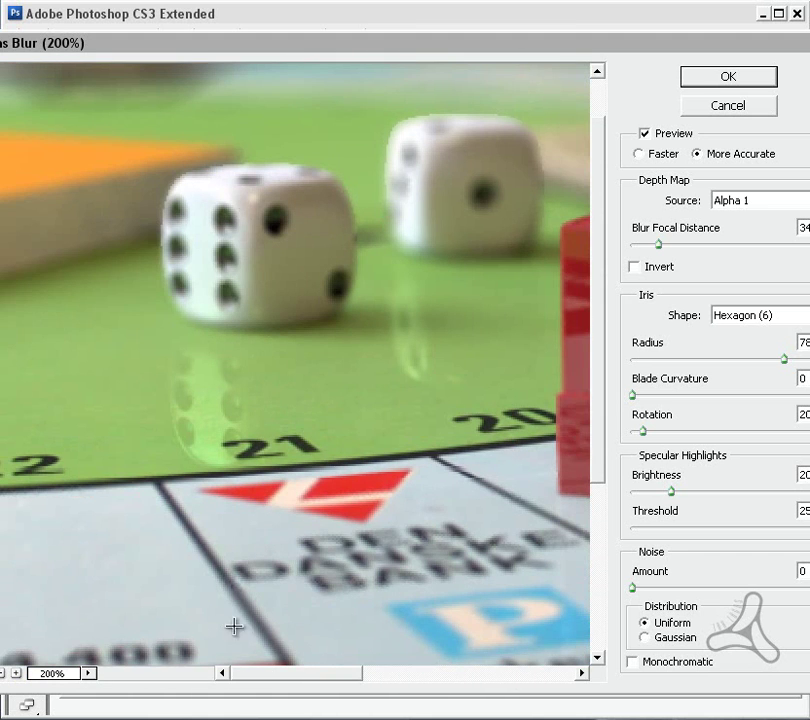
pyautogui.click(16, 675)
pyautogui.moveTo(609, 344); pyautogui.dragTo(597, 285)
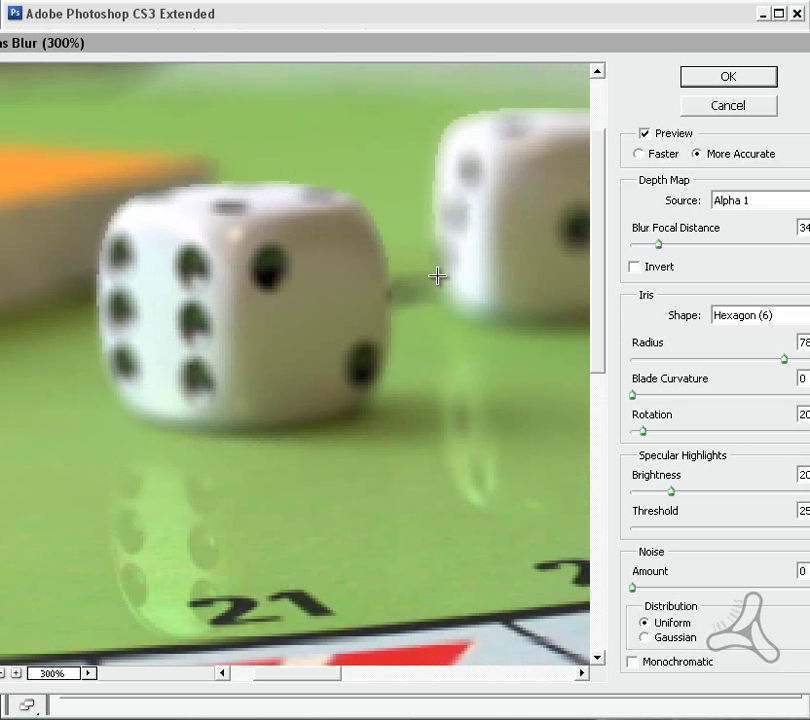
pyautogui.click(729, 78)
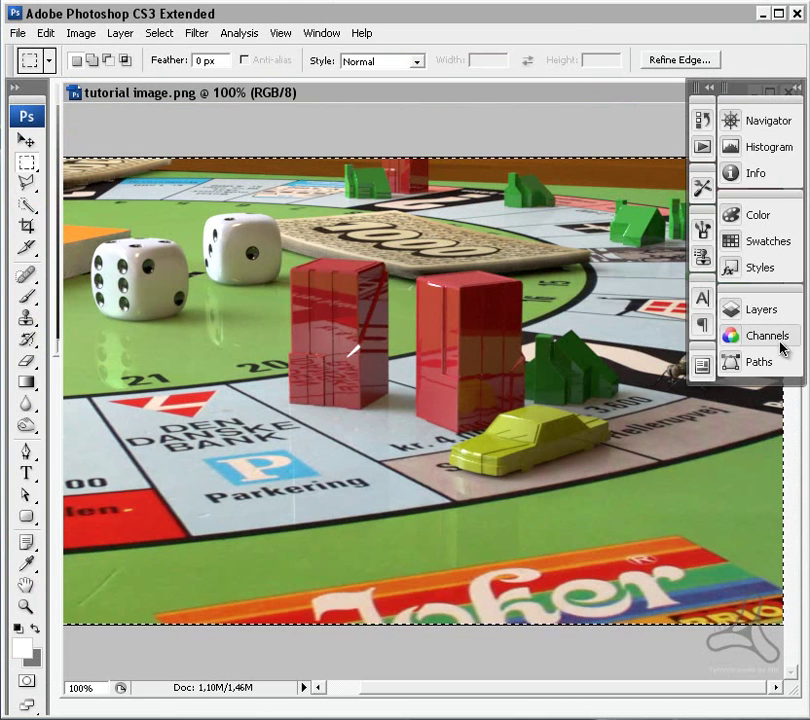
# Duplicate the Background layer and hide the Background copy
pyautogui.click(766, 311)
pyautogui.moveTo(588, 393); pyautogui.dragTo(659, 565)
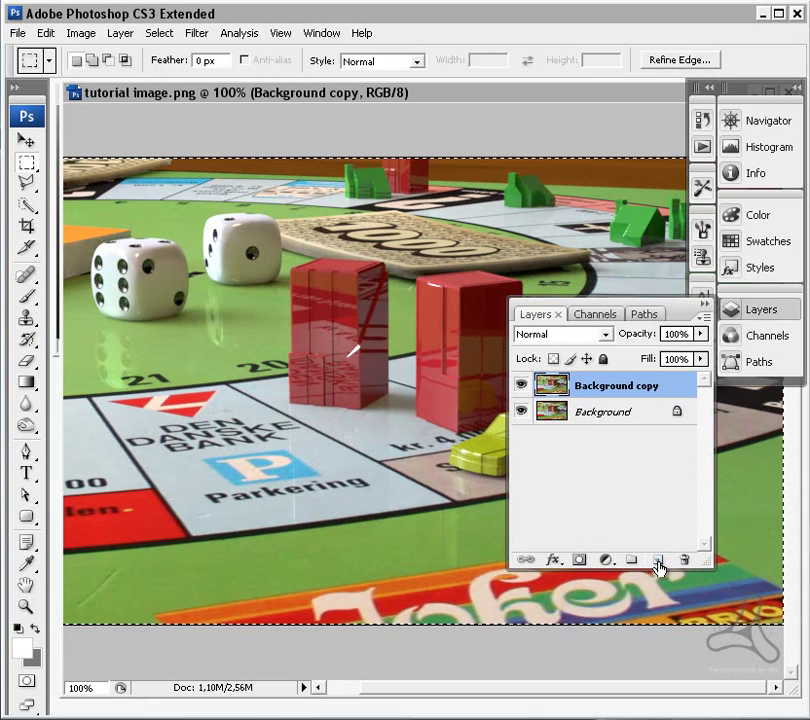
pyautogui.click(520, 385)
# Apply Lens Blur to the Background layer, then select Background copy and move the window down
pyautogui.click(605, 416)
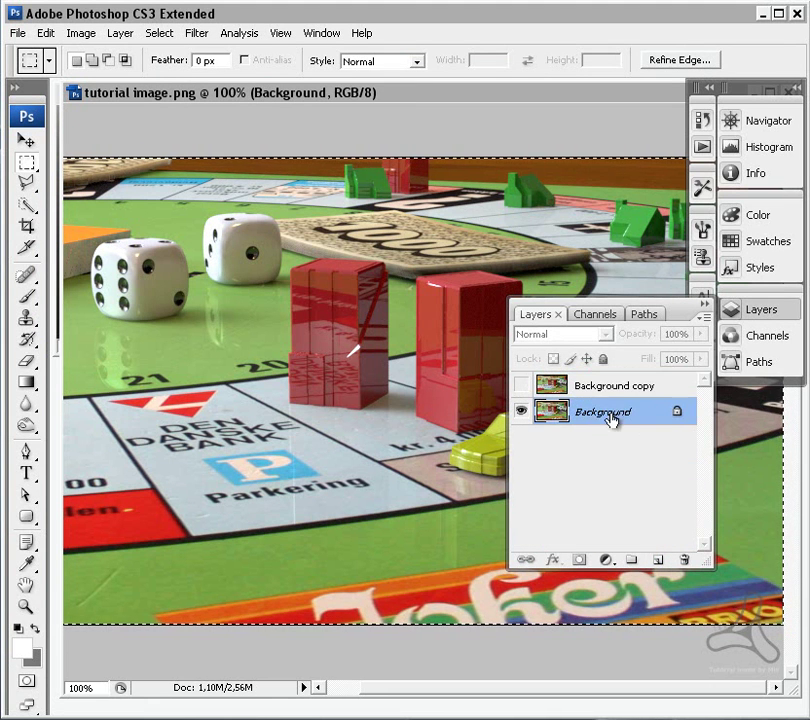
pyautogui.click(214, 36)
pyautogui.click(205, 55)
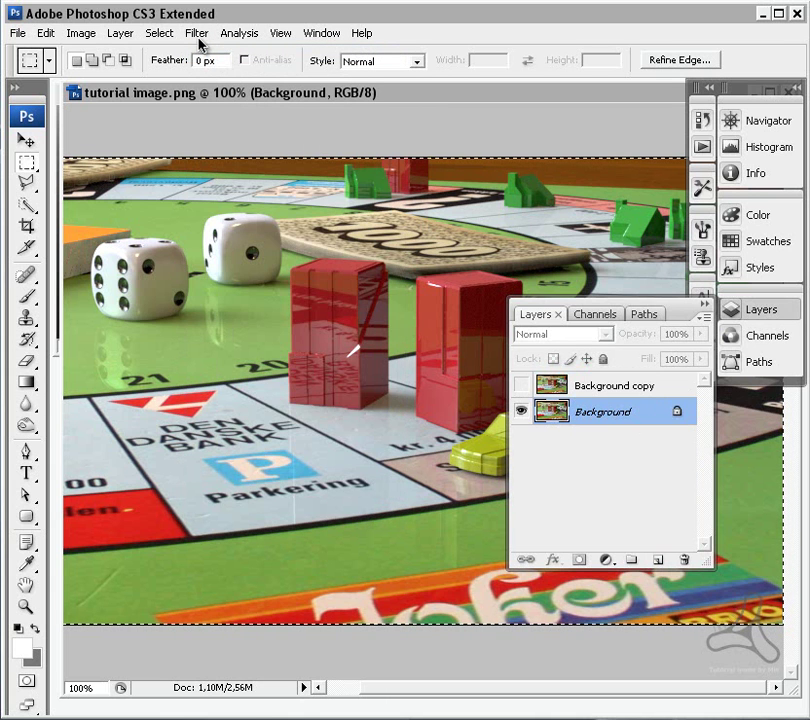
pyautogui.click(624, 395)
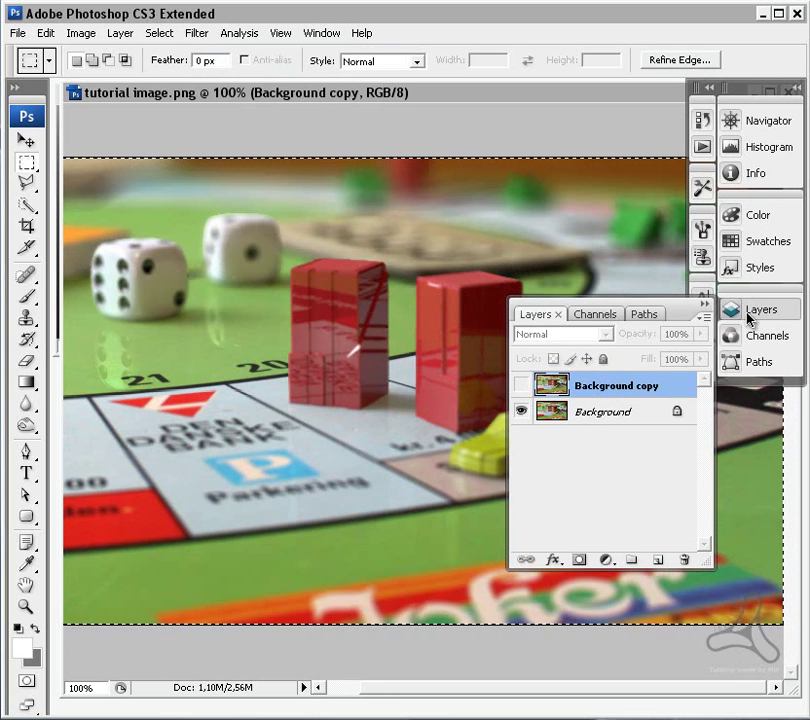
pyautogui.moveTo(304, 94); pyautogui.dragTo(298, 325)
# Check the tutorial image's Alpha 1 depth channel, undoing an accidental white fill, then return to RGB
pyautogui.click(497, 275)
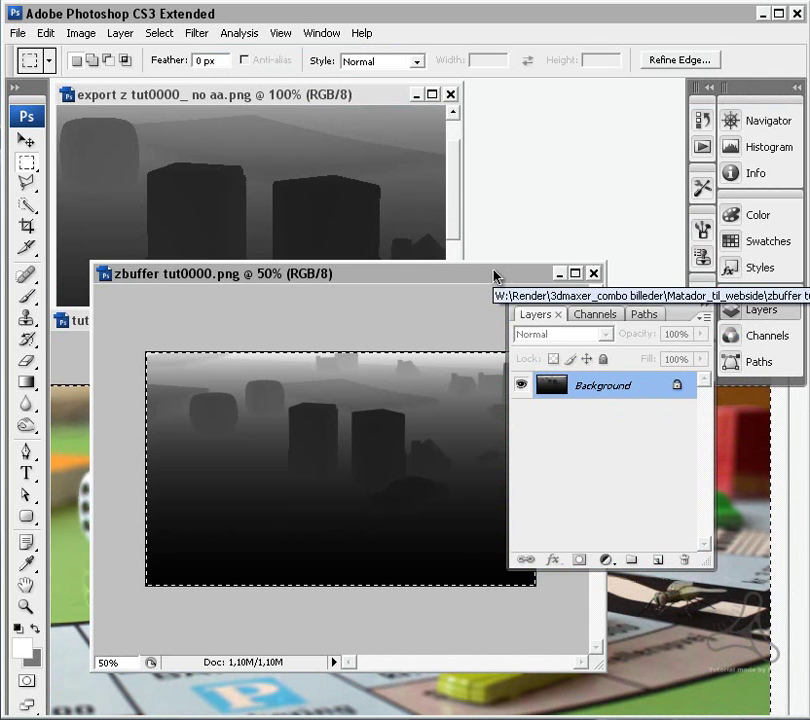
pyautogui.moveTo(80, 322); pyautogui.dragTo(90, 87)
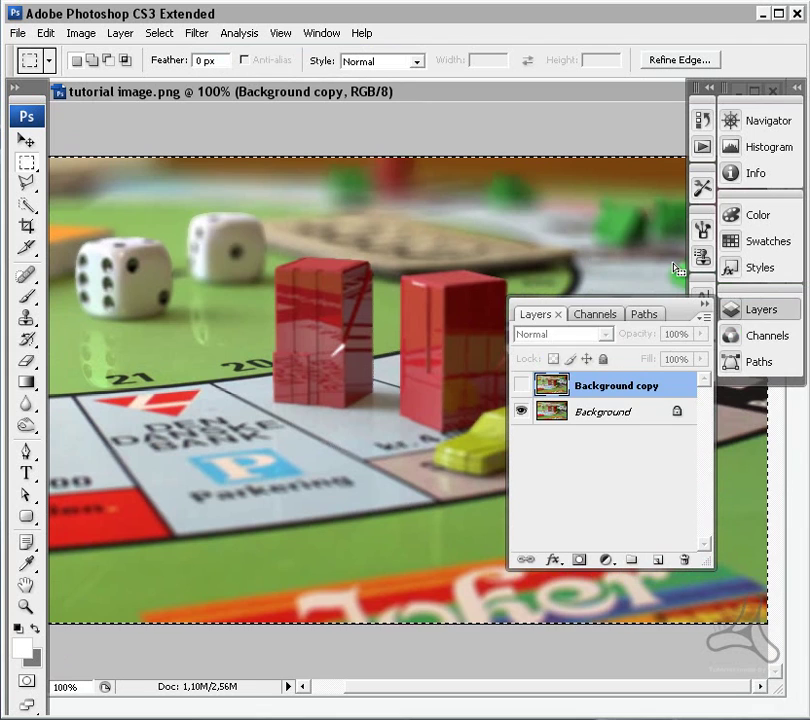
pyautogui.click(768, 335)
pyautogui.click(600, 432)
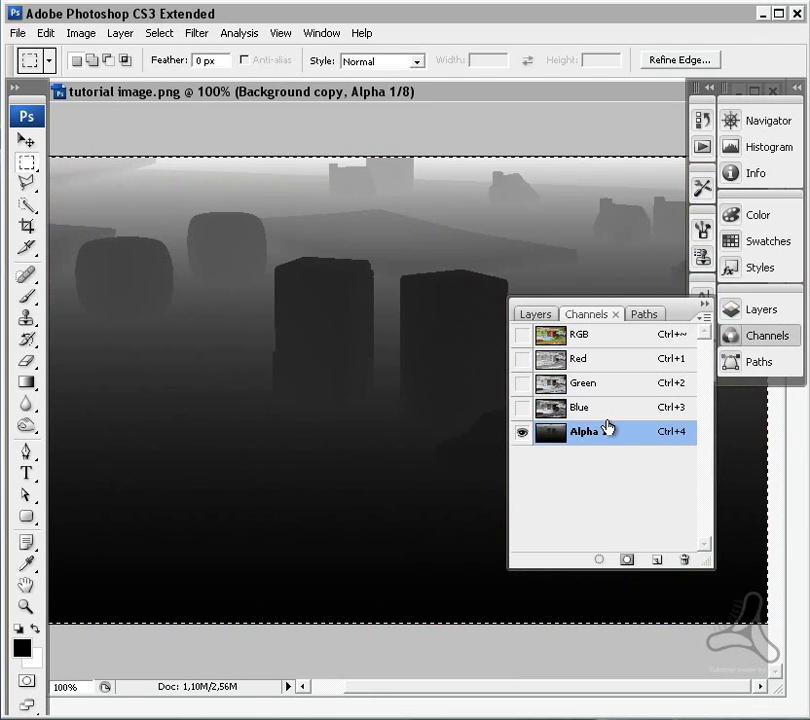
pyautogui.press('Delete')
pyautogui.hotkey('ctrl', 'z')
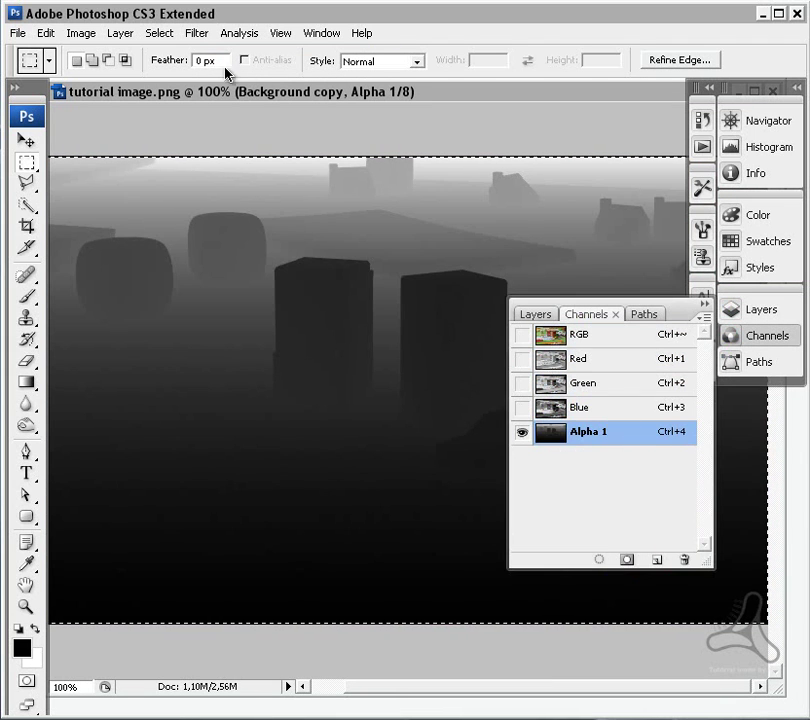
pyautogui.click(612, 338)
# Make the Background copy layer visible again and start its Lens Blur from the Filter menu
pyautogui.click(548, 318)
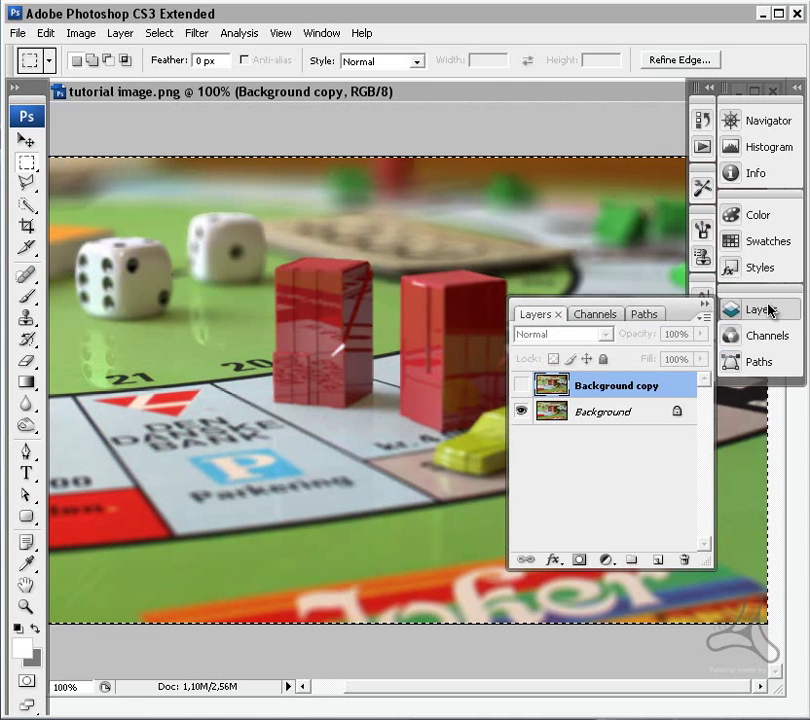
pyautogui.click(521, 385)
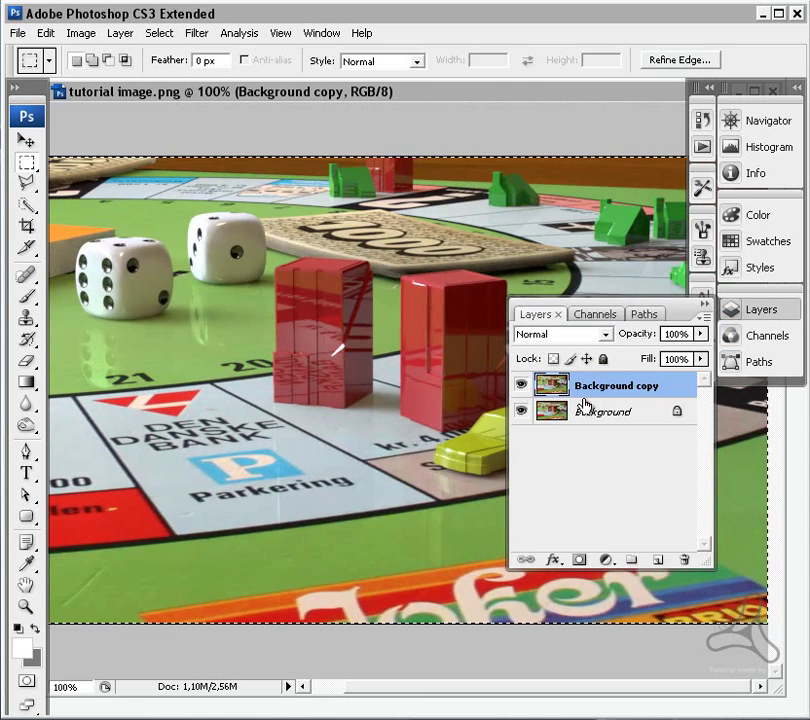
pyautogui.click(195, 35)
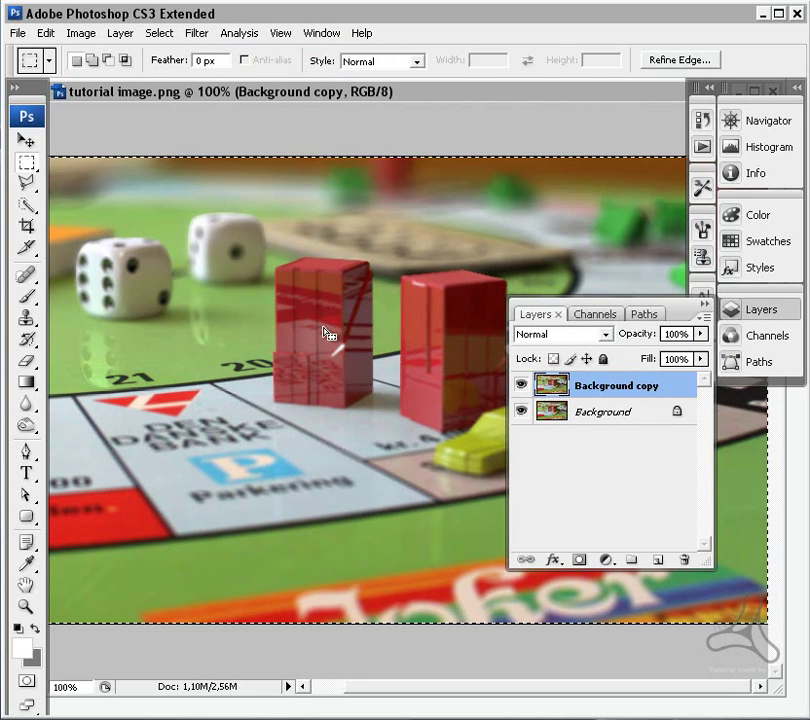
pyautogui.hotkey('ctrl', '+')
pyautogui.hotkey('ctrl', '+')
pyautogui.moveTo(295, 136); pyautogui.dragTo(504, 428)
pyautogui.moveTo(275, 367); pyautogui.dragTo(465, 286)
pyautogui.click(521, 385)
pyautogui.click(521, 385)
pyautogui.click(521, 385)
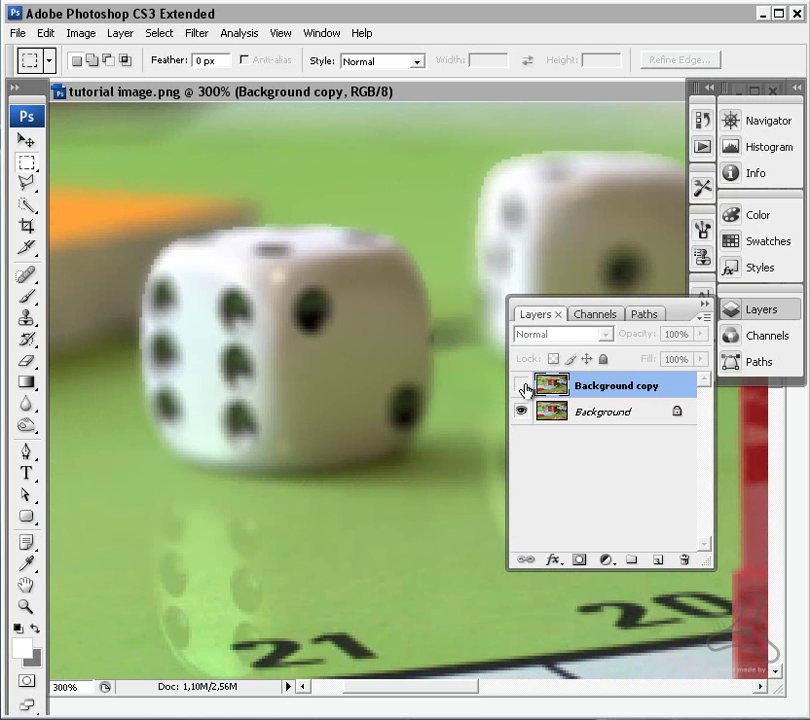
pyautogui.click(521, 385)
pyautogui.click(521, 385)
pyautogui.click(521, 385)
pyautogui.click(521, 385)
pyautogui.click(522, 387)
pyautogui.click(522, 387)
pyautogui.click(522, 387)
pyautogui.click(522, 387)
pyautogui.click(522, 387)
pyautogui.moveTo(262, 216); pyautogui.dragTo(485, 384)
pyautogui.click(521, 389)
pyautogui.click(521, 389)
pyautogui.click(521, 389)
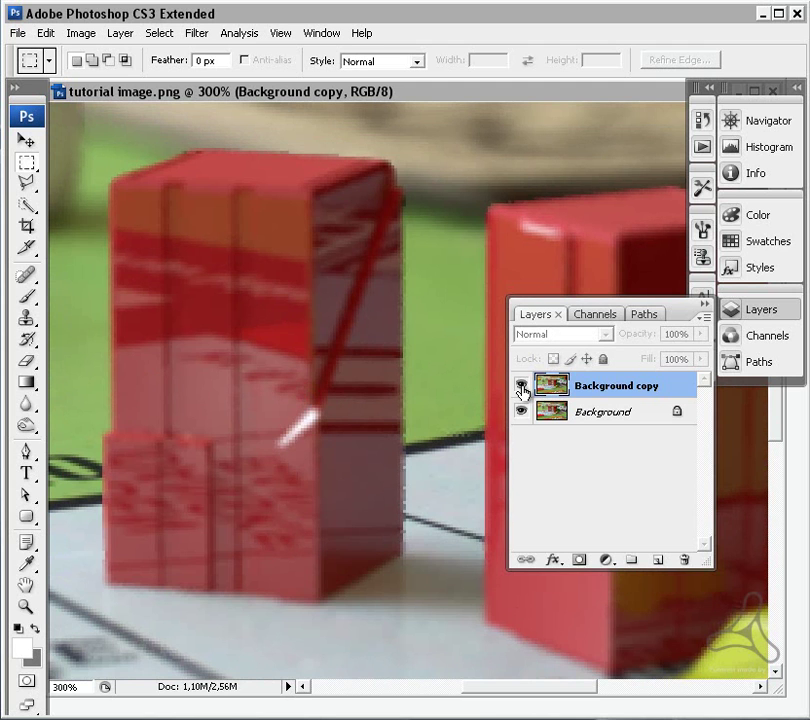
pyautogui.click(521, 389)
pyautogui.click(521, 389)
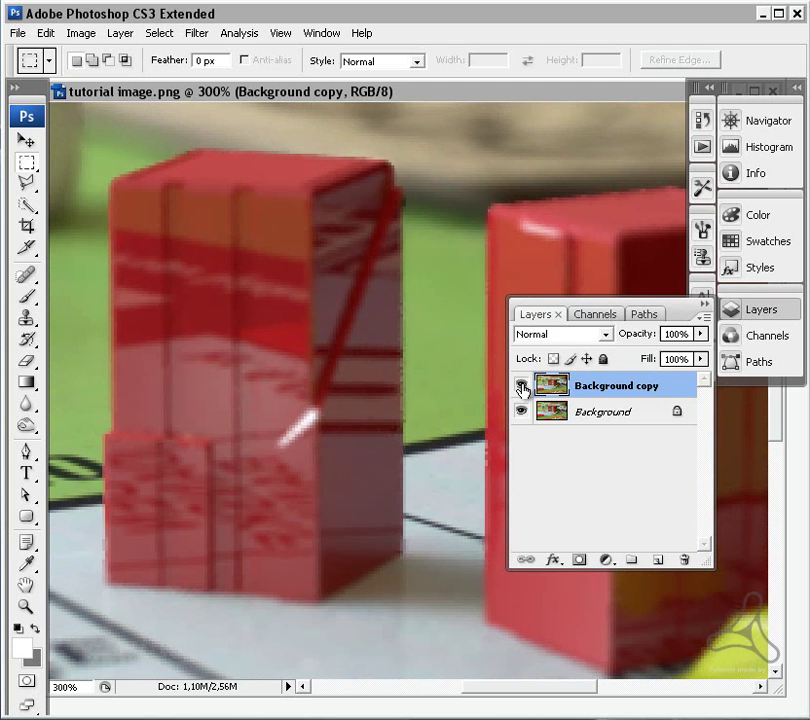
pyautogui.click(521, 389)
pyautogui.click(521, 389)
pyautogui.click(521, 389)
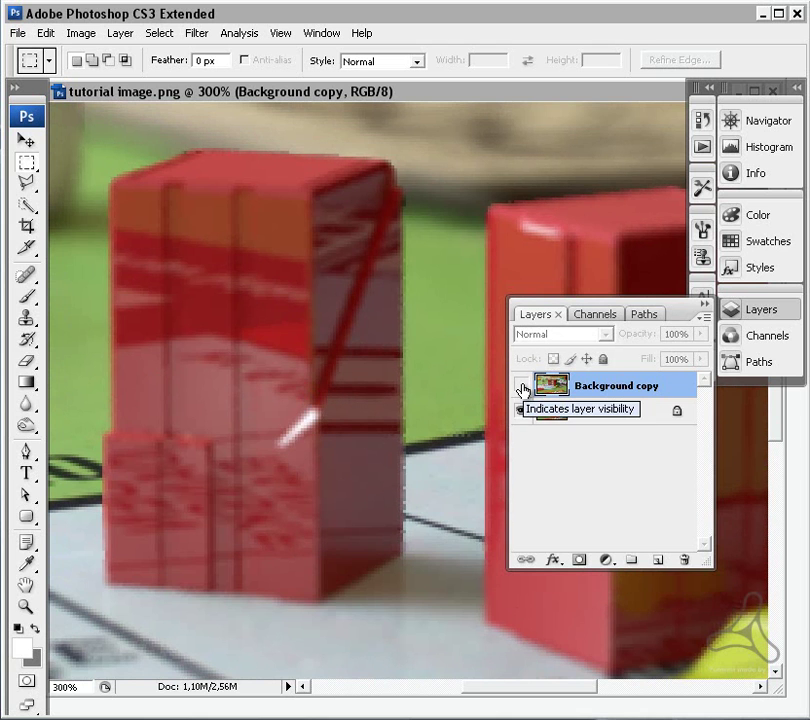
pyautogui.click(521, 389)
pyautogui.moveTo(387, 406); pyautogui.dragTo(289, 347)
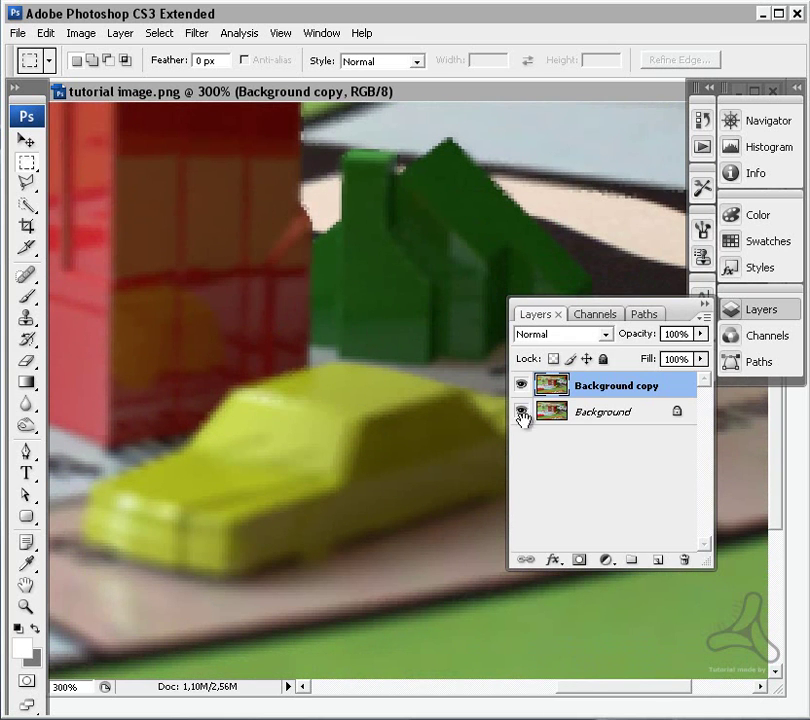
pyautogui.click(522, 389)
pyautogui.click(522, 389)
pyautogui.click(522, 388)
pyautogui.click(522, 388)
pyautogui.moveTo(349, 319); pyautogui.dragTo(466, 458)
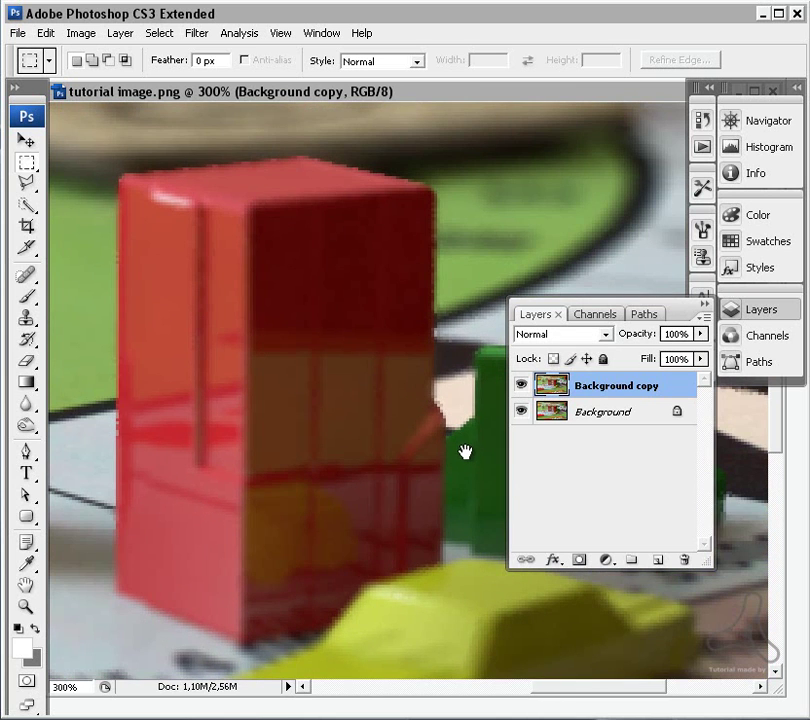
pyautogui.hotkey('ctrl', '0')
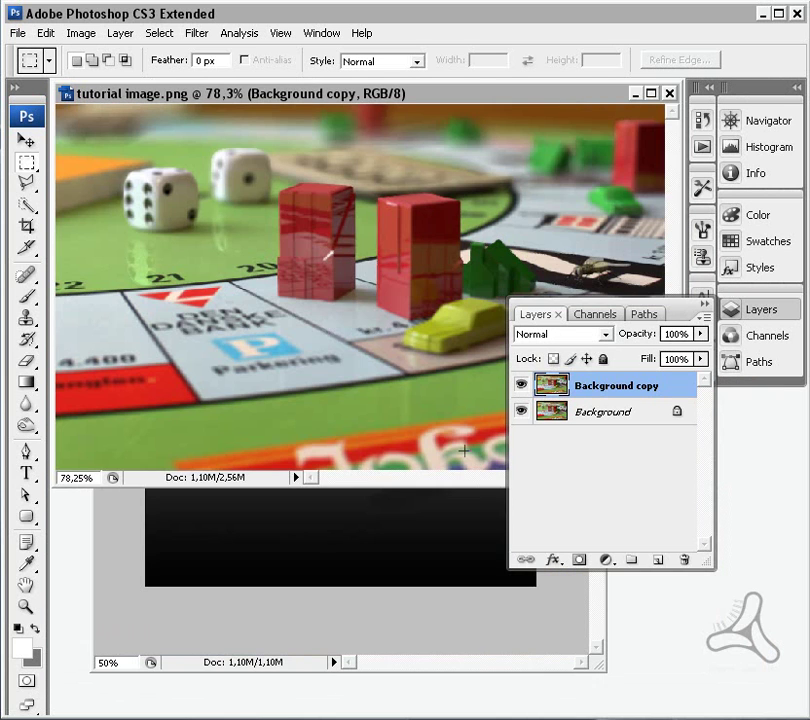
# View the image at 100%, hide Background copy and select the Background layer
pyautogui.hotkey('ctrl', 'alt', '0')
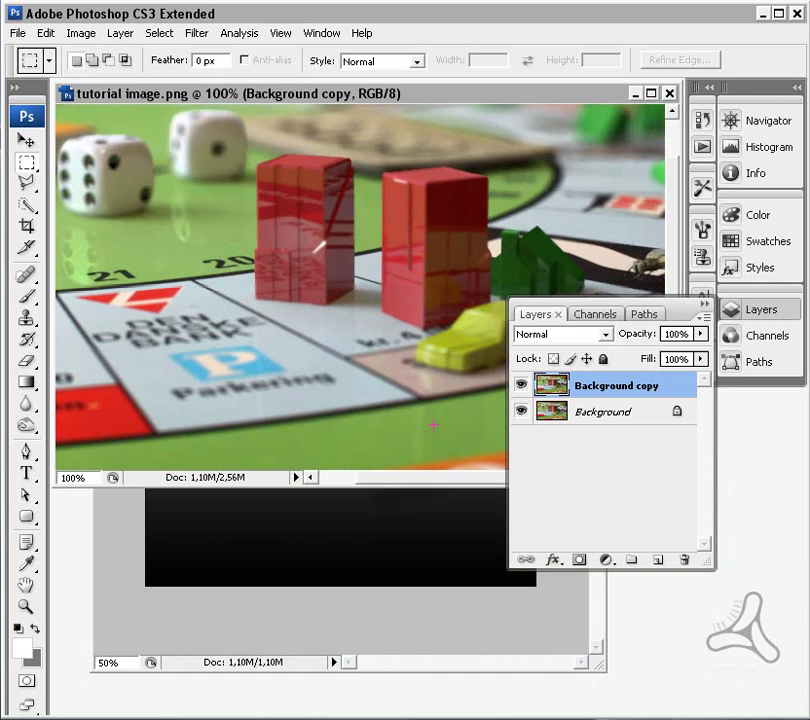
pyautogui.click(521, 386)
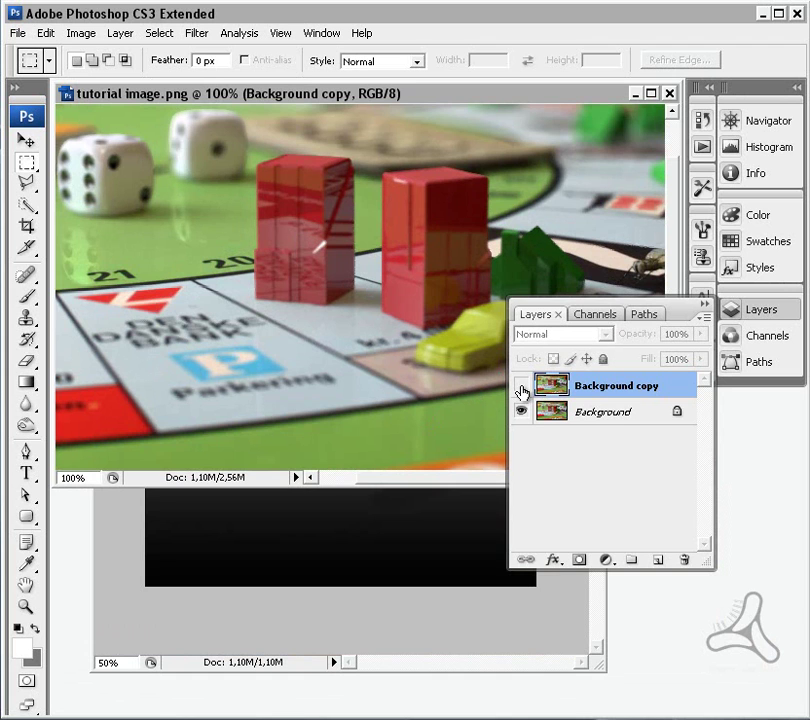
pyautogui.click(608, 419)
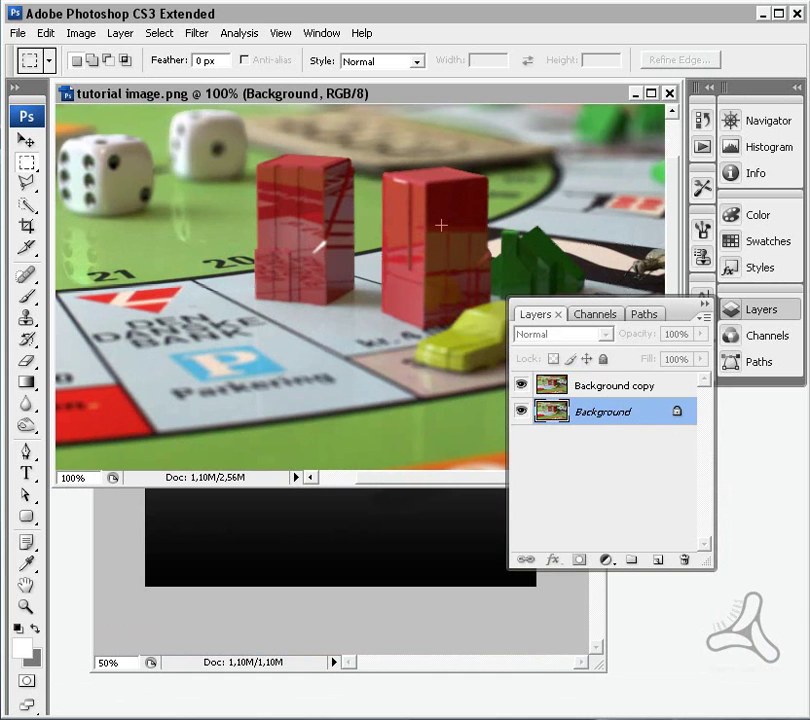
# Close the Layers panel, enlarge the image window, and minimize Photoshop back to LightWave
pyautogui.click(765, 311)
pyautogui.moveTo(680, 482); pyautogui.dragTo(778, 632)
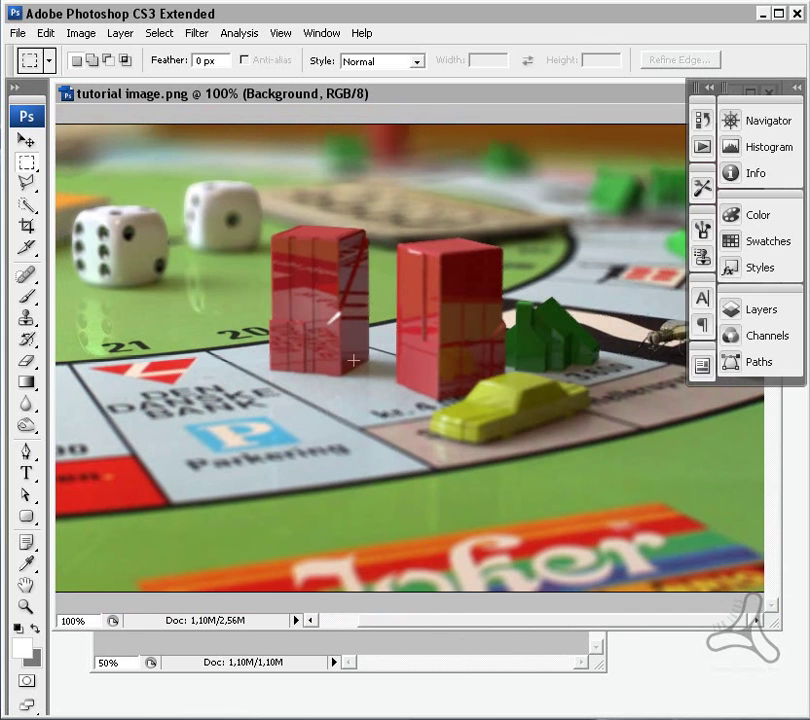
pyautogui.click(762, 13)
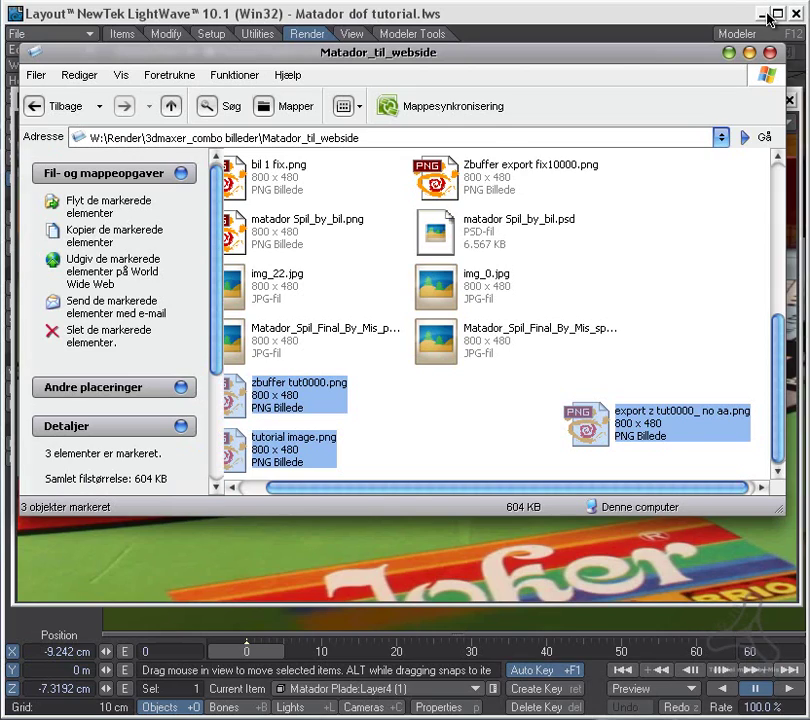